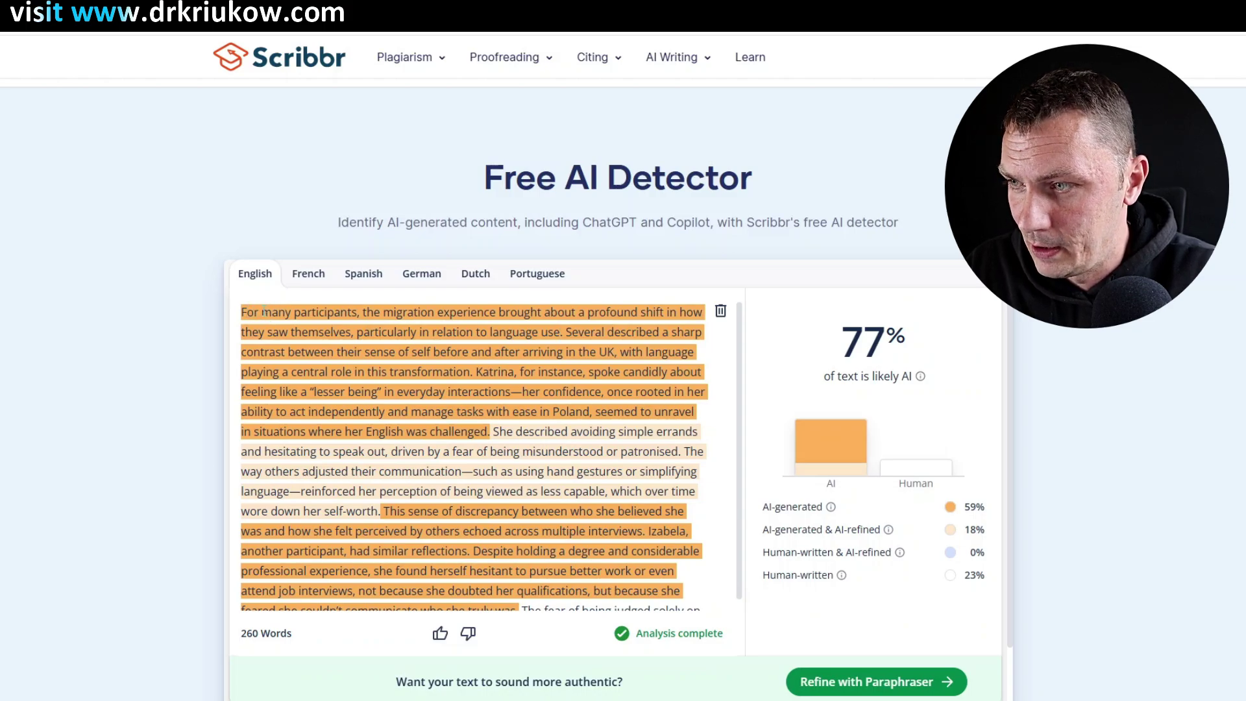
- Select the first words of the paragraph's opening sentence so they can be rewritten
{"action": "left_click_drag", "start_coordinate": [246, 311], "coordinate": [473, 372]}
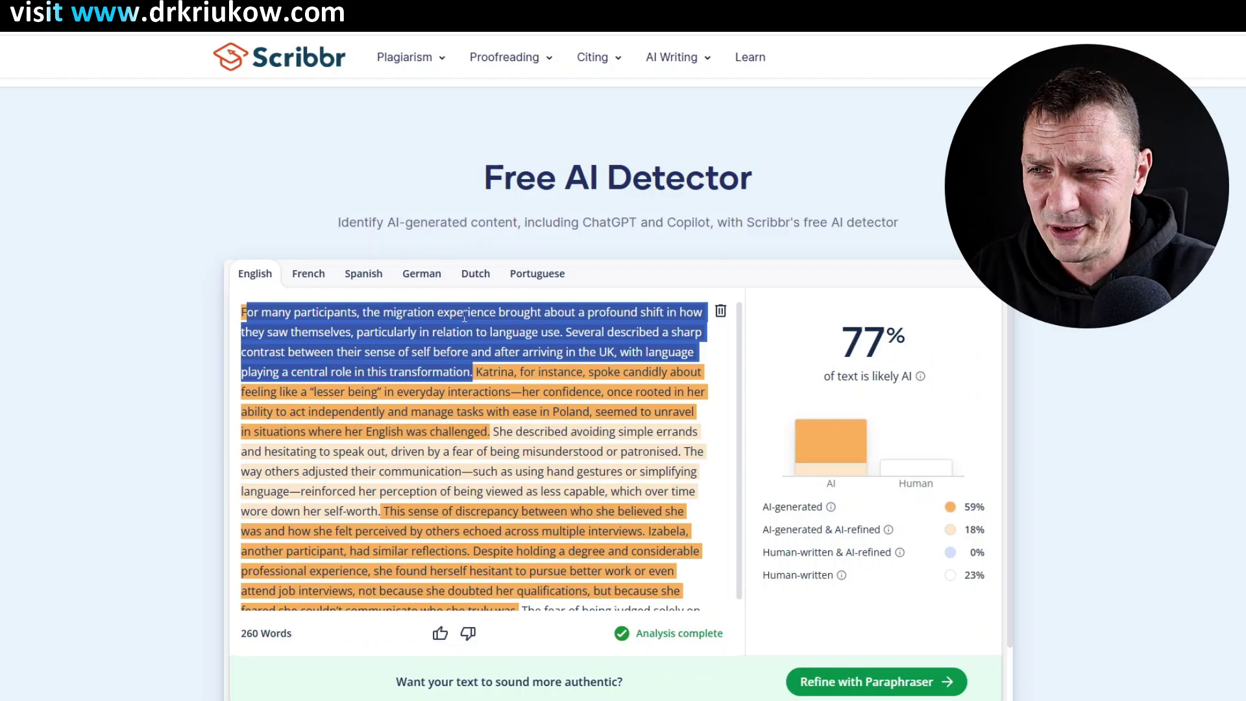
{"action": "left_click", "coordinate": [471, 373]}
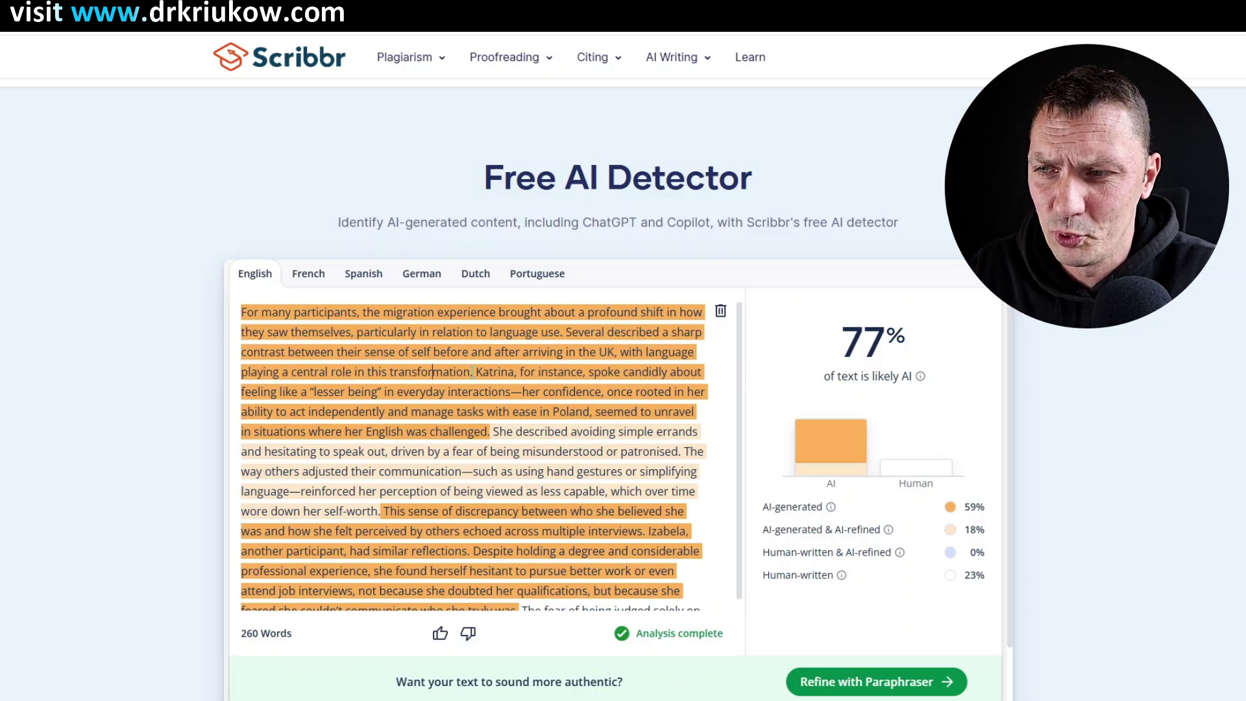
{"action": "left_click_drag", "start_coordinate": [470, 372], "coordinate": [285, 318]}
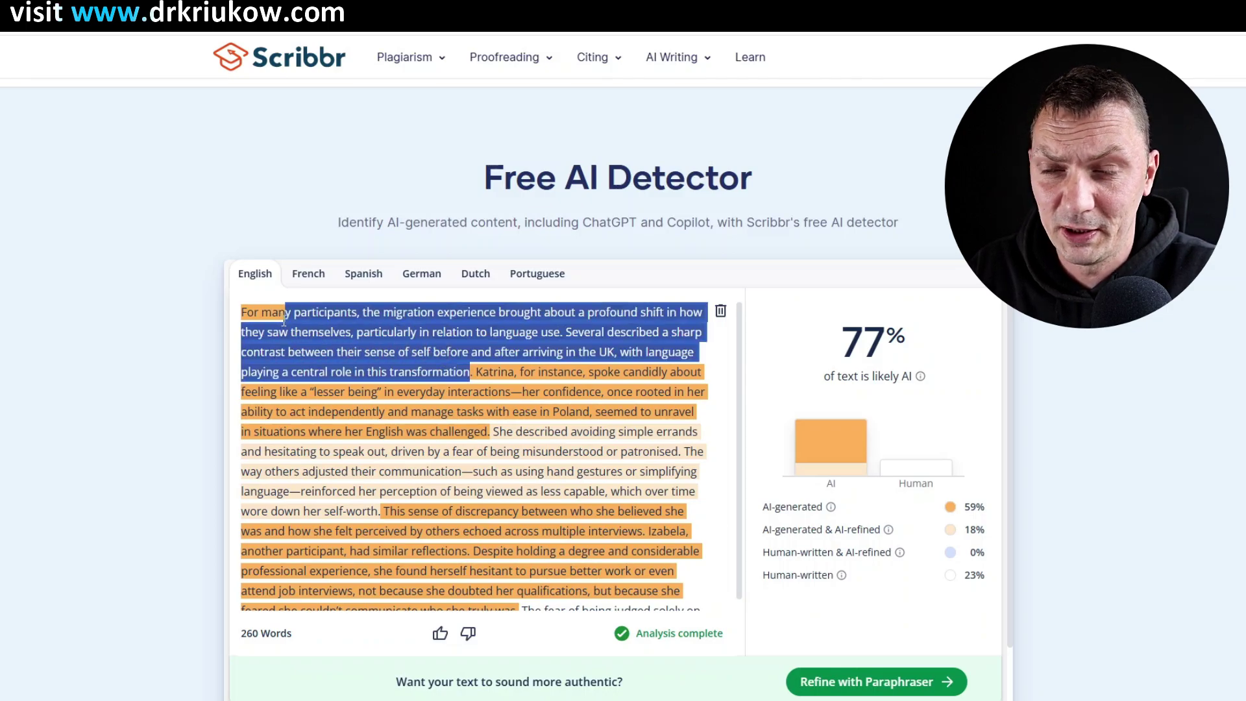
{"action": "left_click", "coordinate": [330, 351]}
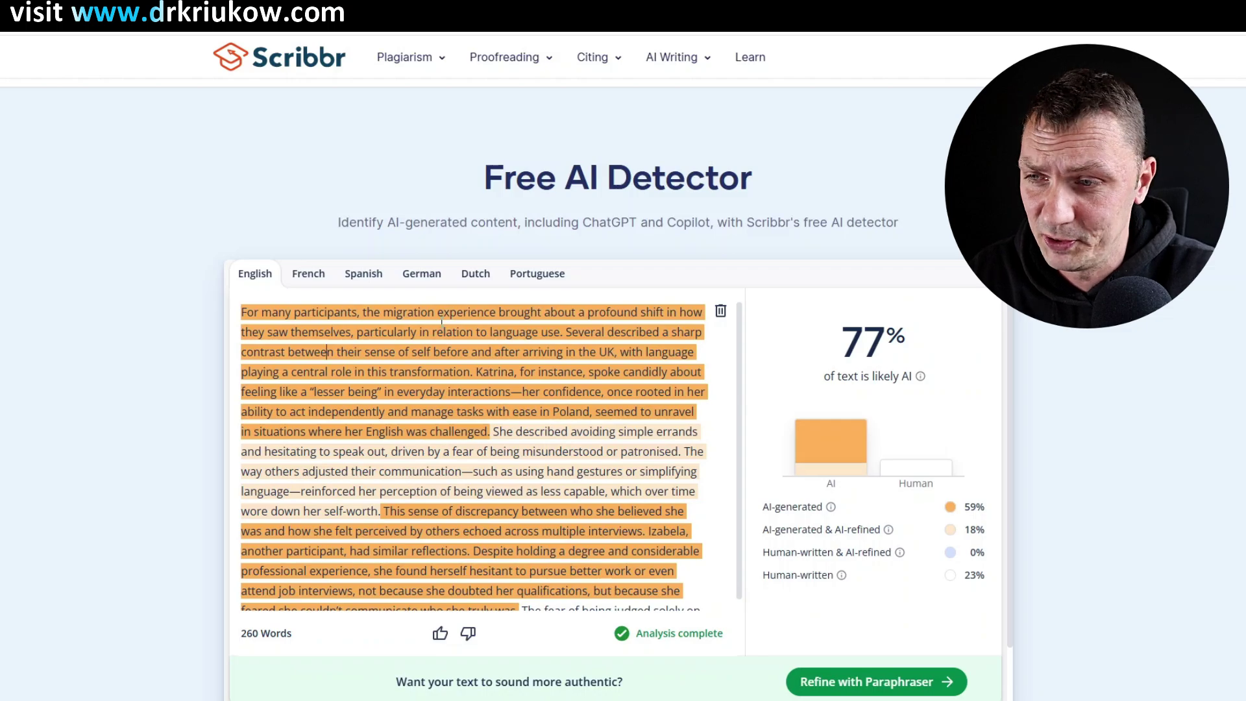
{"action": "left_click_drag", "start_coordinate": [242, 312], "coordinate": [323, 319]}
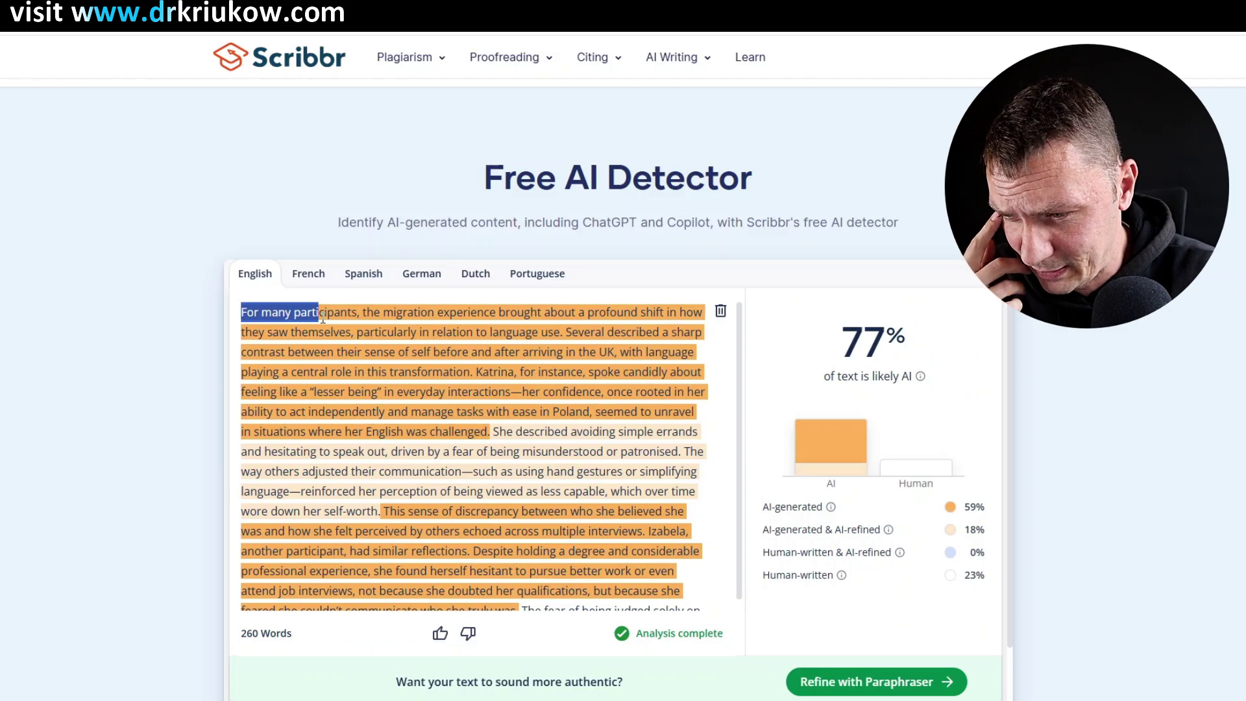
{"action": "left_click_drag", "start_coordinate": [322, 320], "coordinate": [267, 316]}
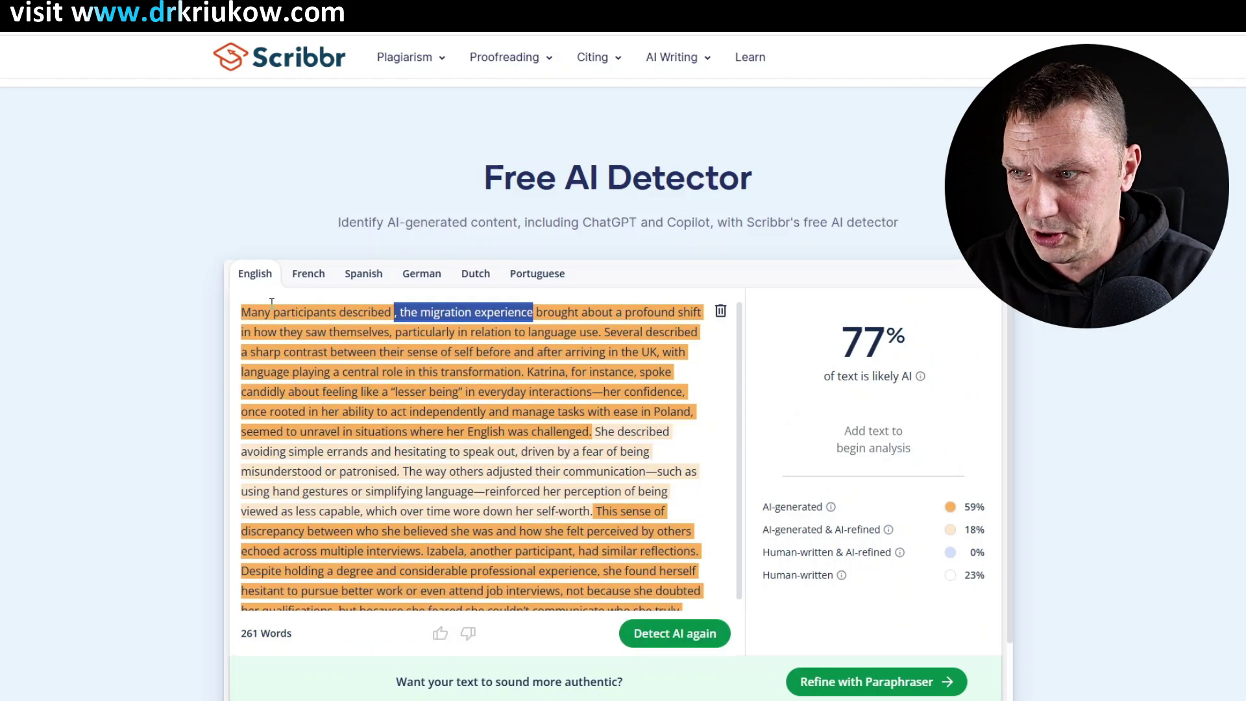
- Cut 'brought about', add ', that occurred as the result of their migration experience', and delete the 'Several described' sentence
{"action": "key", "text": "BackSpace"}
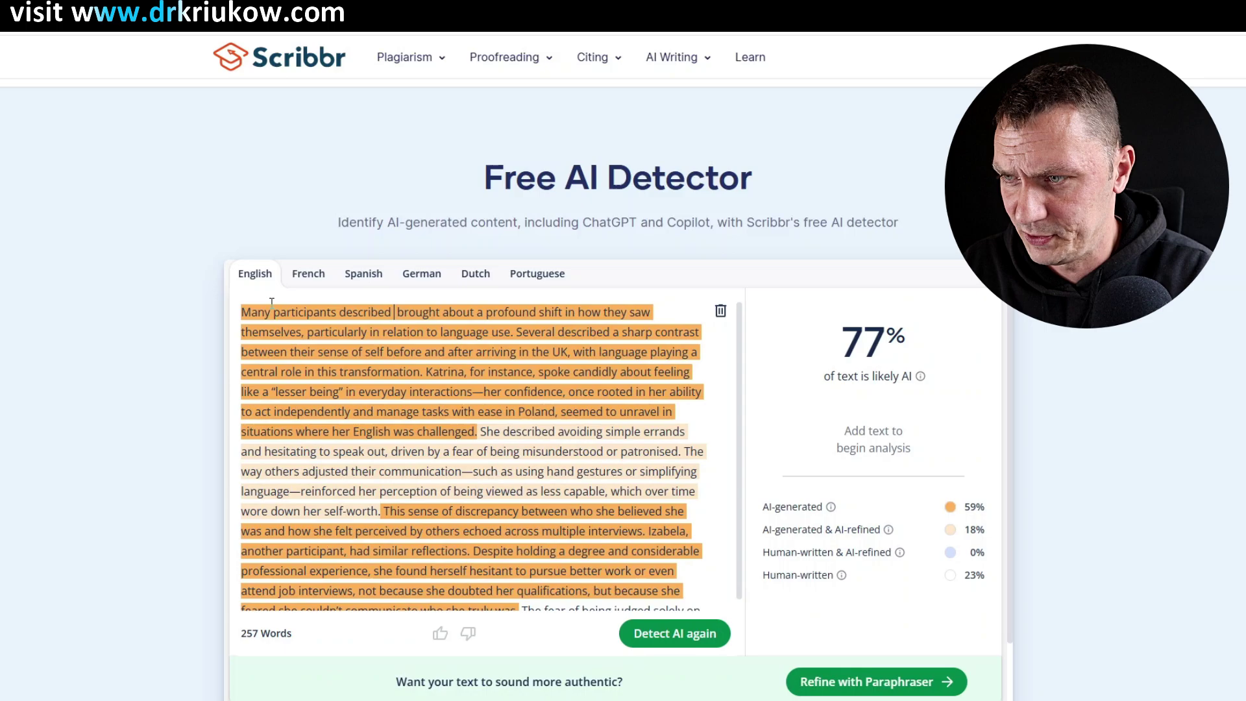
{"action": "key", "text": "shift+Right"}
{"action": "key", "text": "shift+Right"}
{"action": "key", "text": "shift+Right"}
{"action": "key", "text": "shift+Right"}
{"action": "key", "text": "shift+Right"}
{"action": "key", "text": "shift+Right"}
{"action": "key", "text": "shift+Right"}
{"action": "key", "text": "shift+Right"}
{"action": "key", "text": "shift+Right"}
{"action": "key", "text": "shift+Right"}
{"action": "key", "text": "shift+Right"}
{"action": "key", "text": "shift+Right"}
{"action": "key", "text": "shift+Right"}
{"action": "key", "text": "shift+Right"}
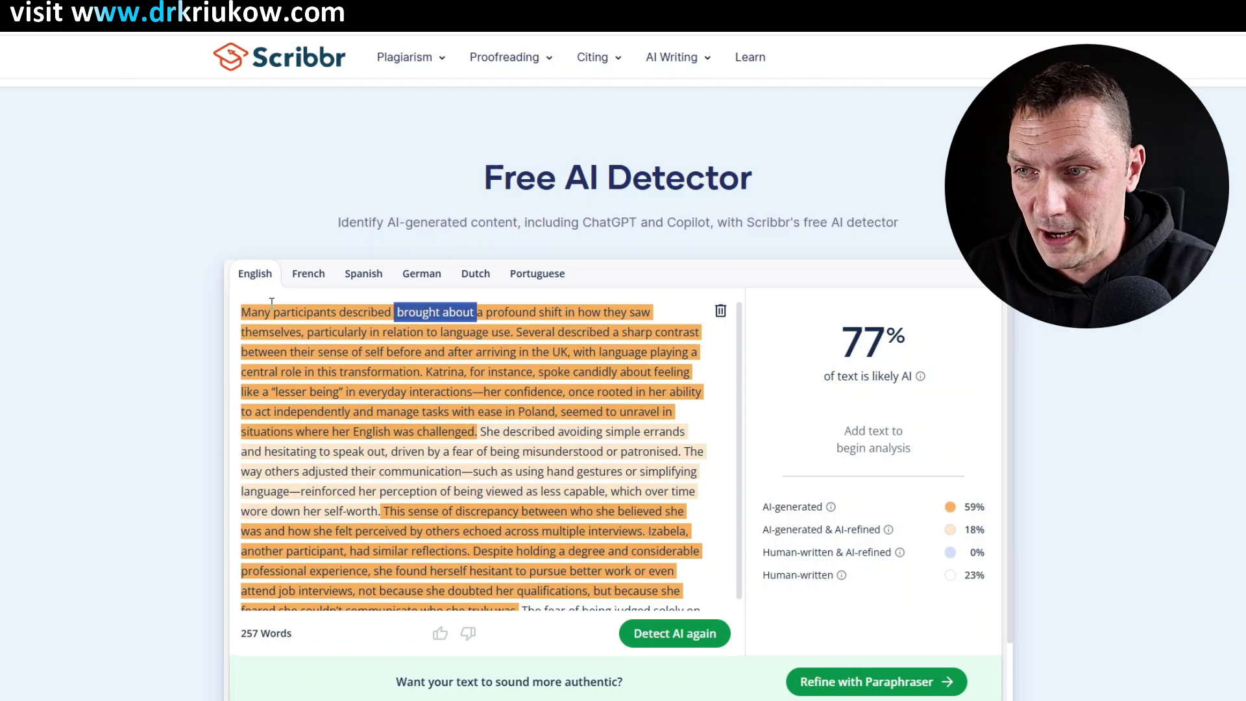
{"action": "key", "text": "BackSpace"}
{"action": "key", "text": "Right"}
{"action": "key", "text": "Right"}
{"action": "key", "text": "Right"}
{"action": "key", "text": "Right"}
{"action": "key", "text": "Right"}
{"action": "key", "text": "Right"}
{"action": "key", "text": "Right"}
{"action": "key", "text": "Right"}
{"action": "key", "text": "Right"}
{"action": "key", "text": "Right"}
{"action": "key", "text": "Right"}
{"action": "key", "text": "Right"}
{"action": "key", "text": "Right"}
{"action": "key", "text": "Right"}
{"action": "key", "text": "Right"}
{"action": "key", "text": "Right"}
{"action": "key", "text": "Right"}
{"action": "key", "text": "Right"}
{"action": "key", "text": "Right"}
{"action": "key", "text": "Right"}
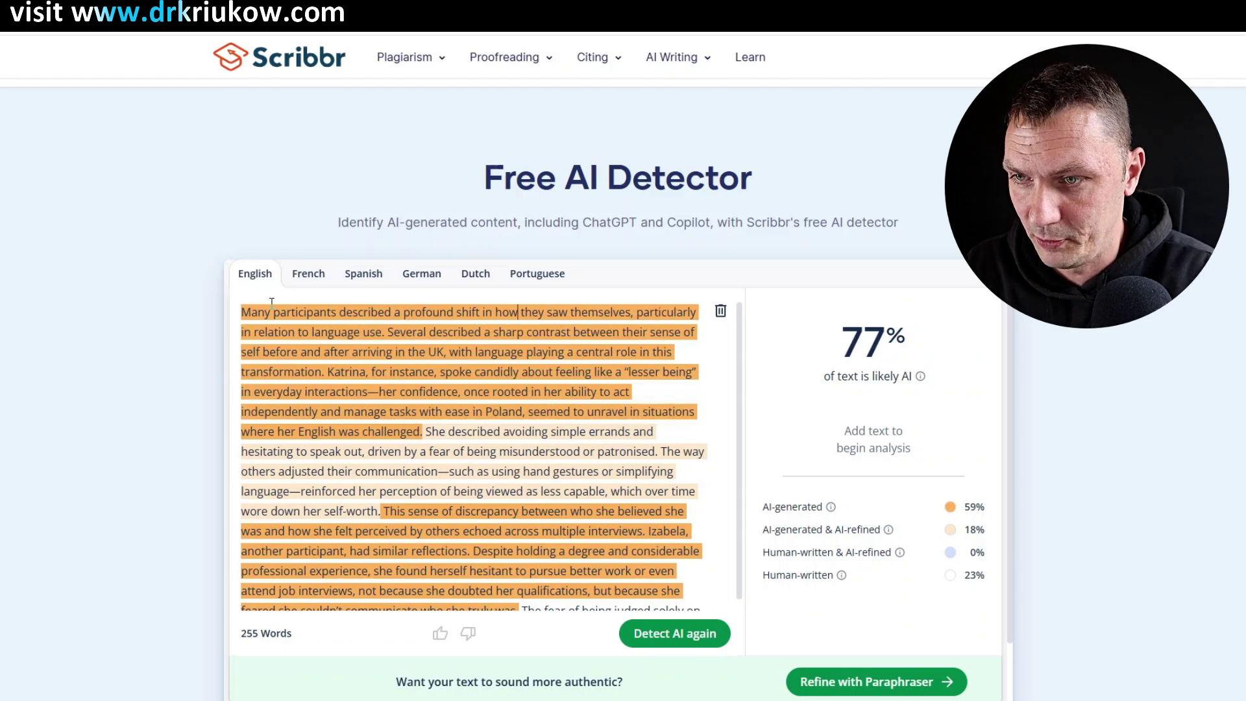
{"action": "key", "text": "Right"}
{"action": "key", "text": "Right"}
{"action": "key", "text": "Right"}
{"action": "key", "text": "Right"}
{"action": "key", "text": "Right"}
{"action": "key", "text": "Right"}
{"action": "key", "text": "Right"}
{"action": "key", "text": "Right"}
{"action": "key", "text": "Right"}
{"action": "key", "text": "Right"}
{"action": "key", "text": "Right"}
{"action": "key", "text": "Right"}
{"action": "key", "text": "Right"}
{"action": "key", "text": "Right"}
{"action": "key", "text": "Right"}
{"action": "key", "text": "Right"}
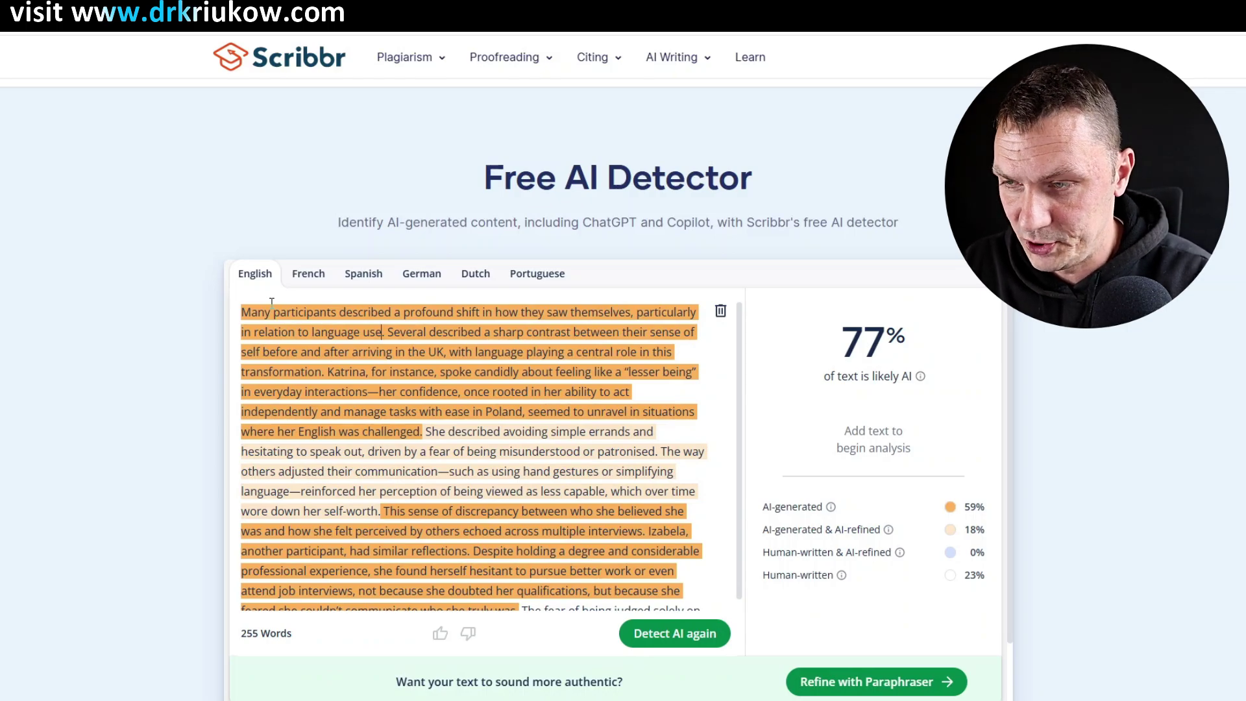
{"action": "type", "text": ", that occurred as the result"}
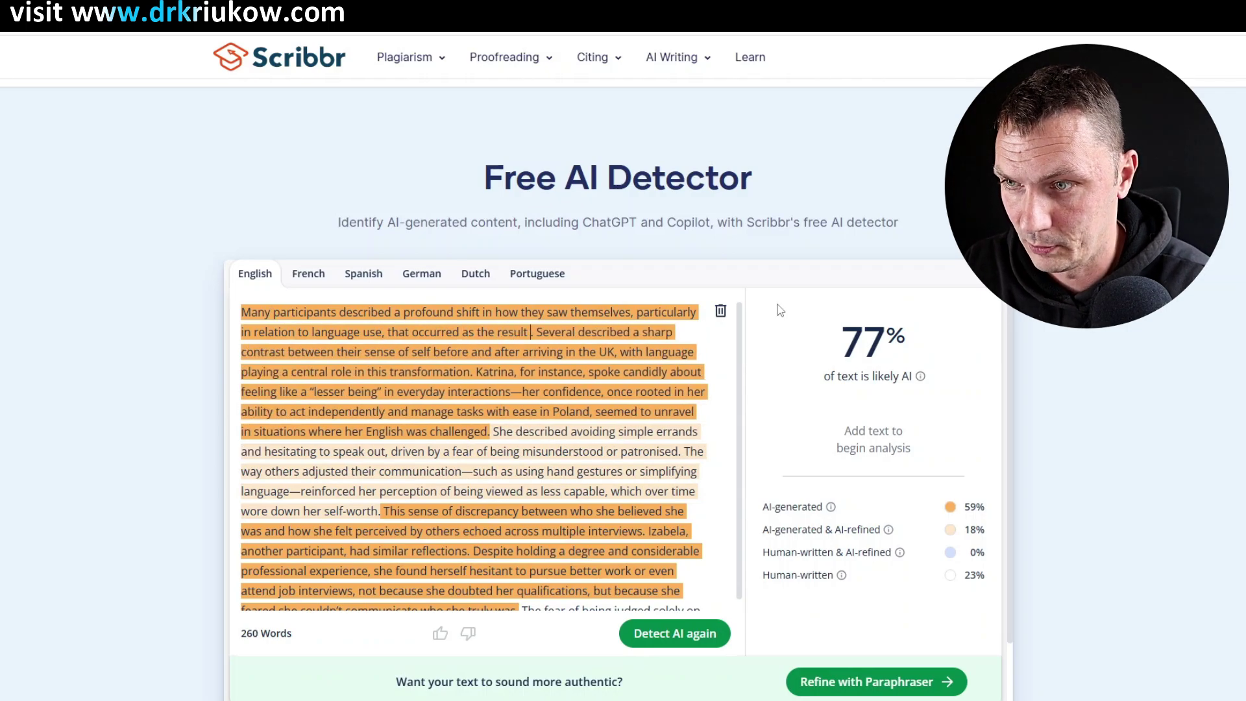
{"action": "type", "text": " of their migration experience."}
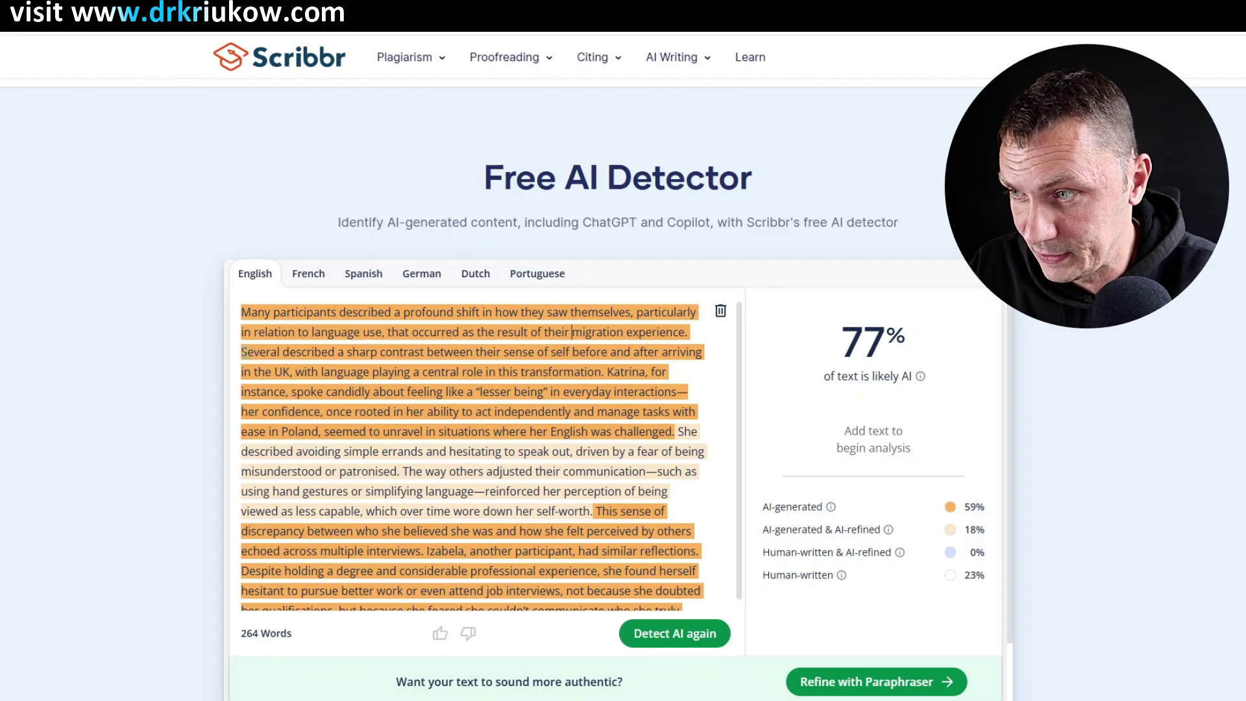
{"action": "left_click_drag", "start_coordinate": [241, 352], "coordinate": [605, 371]}
{"action": "key", "text": "BackSpace"}
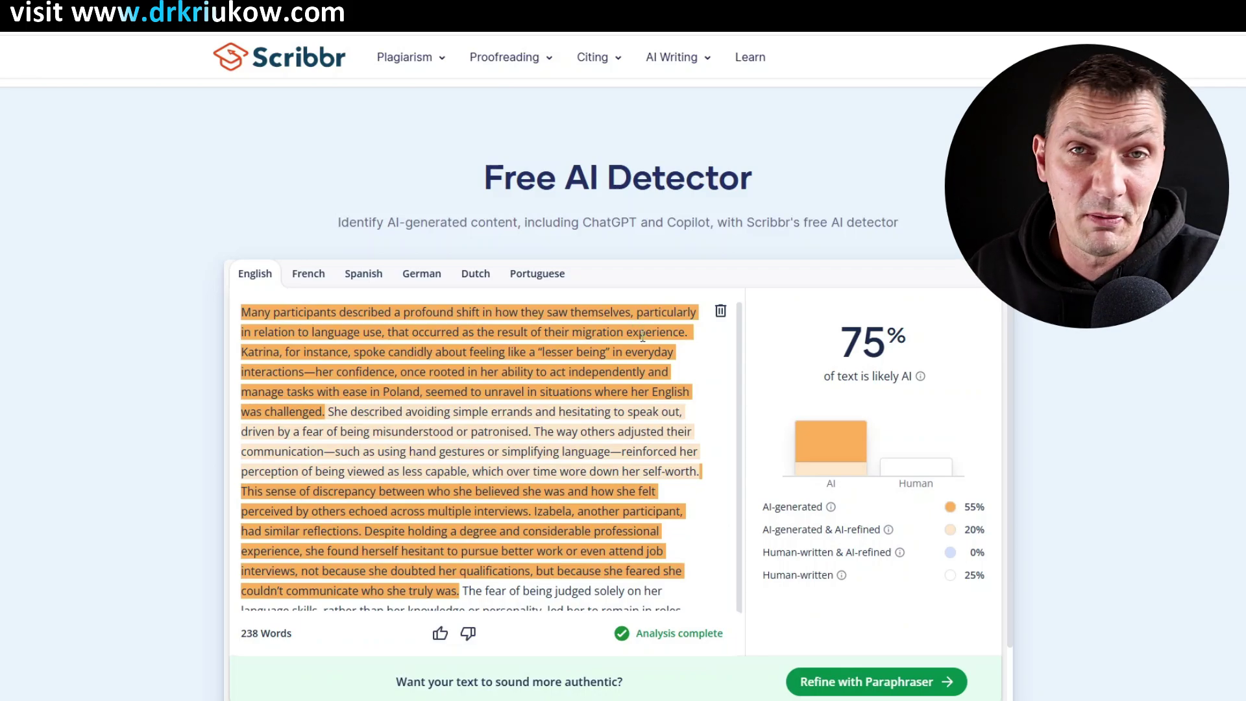
{"action": "left_click", "coordinate": [688, 335]}
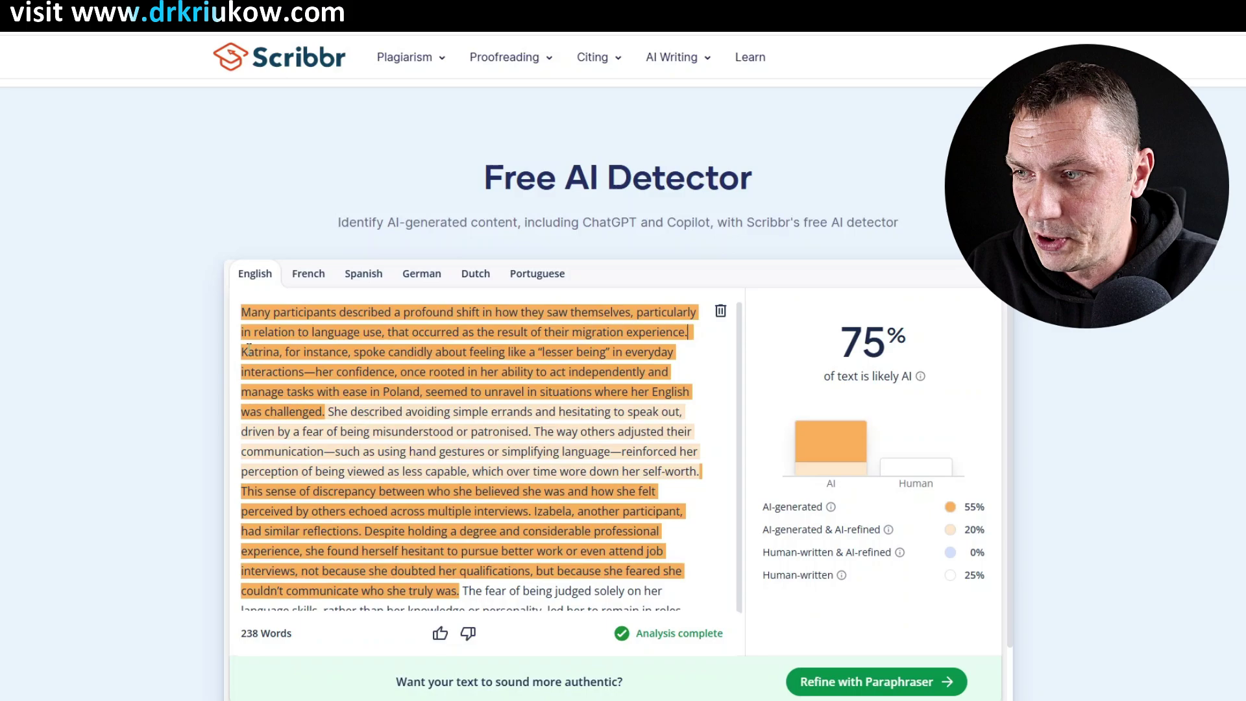
{"action": "left_click", "coordinate": [242, 352]}
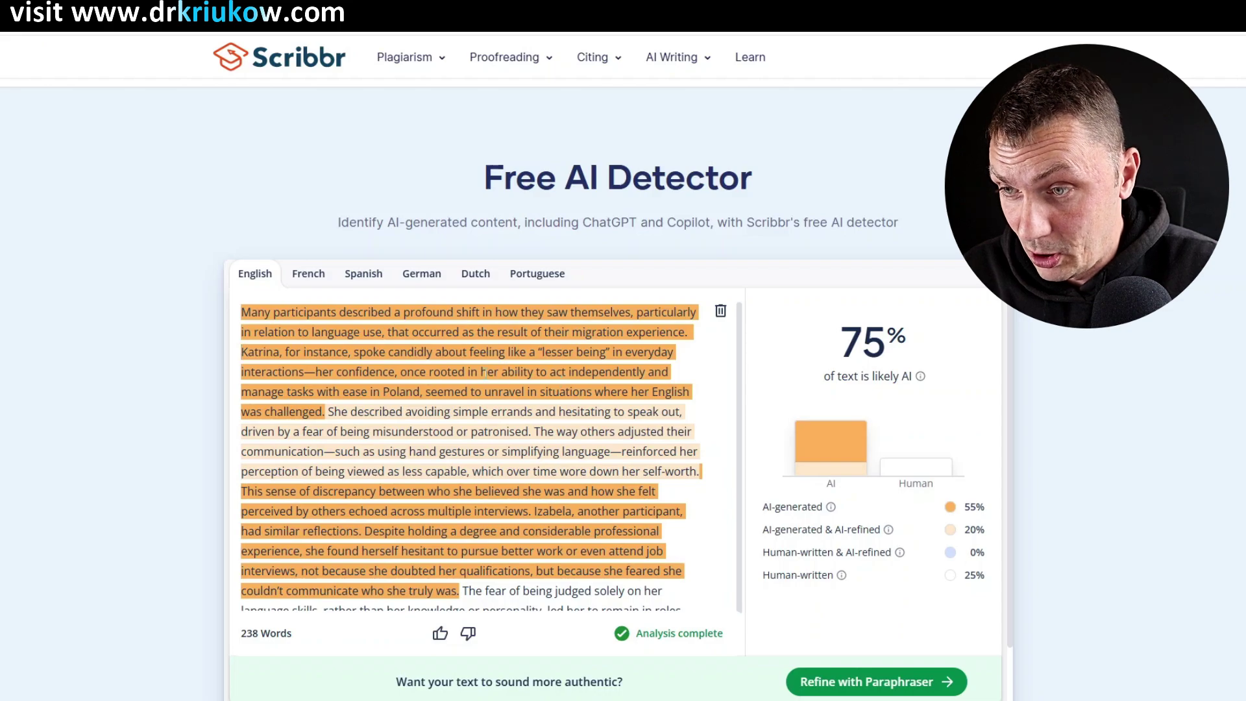
{"action": "left_click_drag", "start_coordinate": [481, 372], "coordinate": [577, 371]}
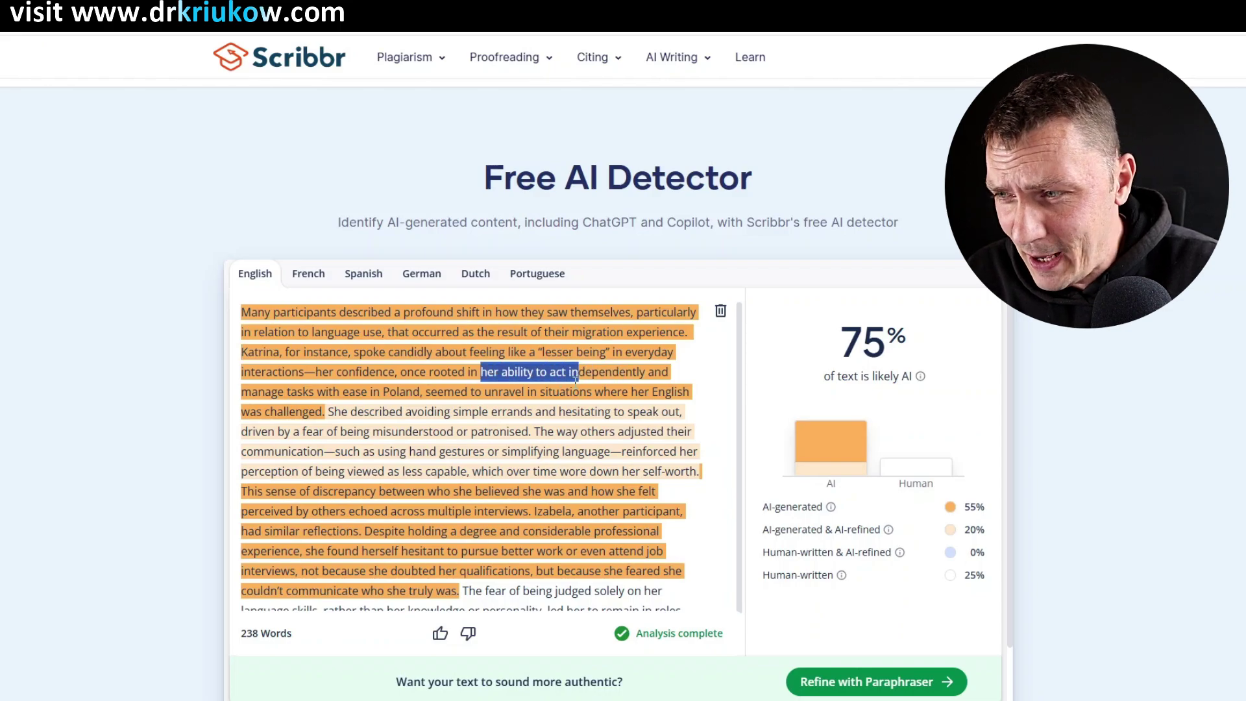
{"action": "left_click", "coordinate": [445, 393]}
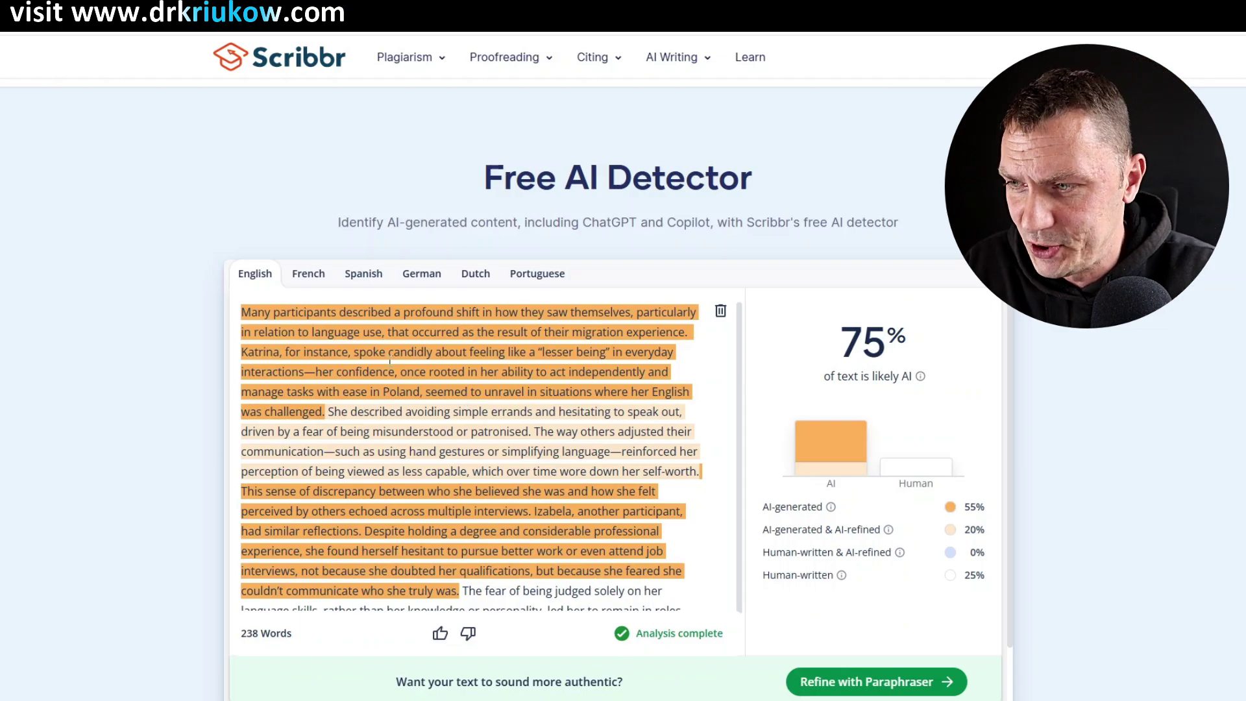
{"action": "left_click_drag", "start_coordinate": [325, 412], "coordinate": [286, 352]}
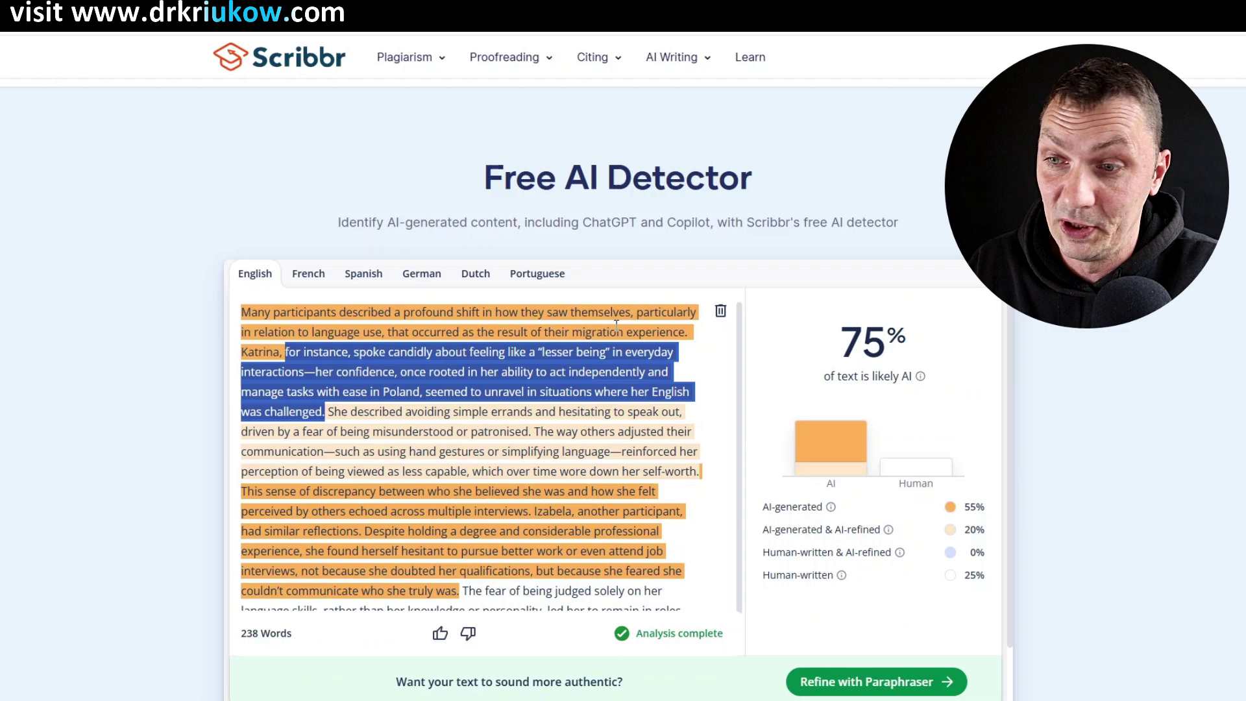
- Replace 'spoke candidly about' in the Katrina sentence with 'reported'
{"action": "left_click", "coordinate": [356, 352]}
{"action": "type", "text": "desc"}
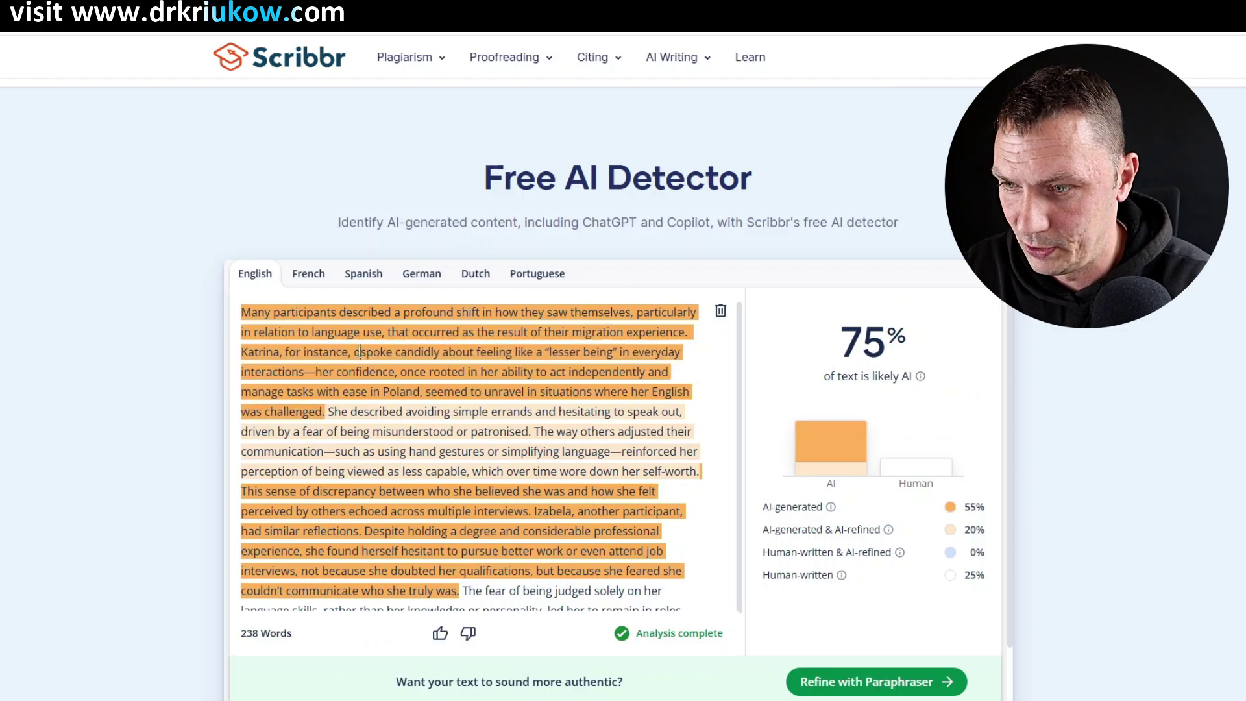
{"action": "type", "text": "ribed"}
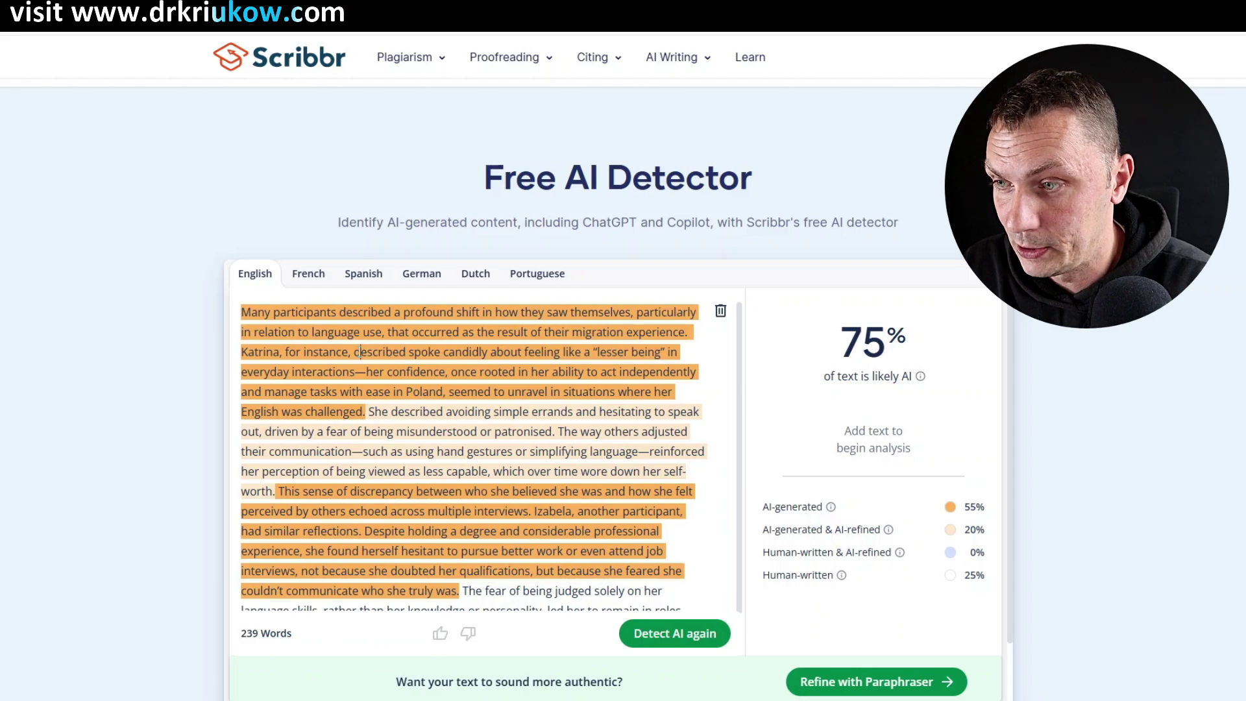
{"action": "left_click_drag", "start_coordinate": [354, 352], "coordinate": [360, 351]}
{"action": "key", "text": "shift+Right"}
{"action": "key", "text": "shift+Right"}
{"action": "key", "text": "shift+Right"}
{"action": "key", "text": "shift+Right"}
{"action": "key", "text": "shift+Right"}
{"action": "key", "text": "shift+Right"}
{"action": "key", "text": "shift+Right"}
{"action": "key", "text": "shift+Right"}
{"action": "key", "text": "shift+Right"}
{"action": "key", "text": "shift+Right"}
{"action": "key", "text": "shift+Right"}
{"action": "key", "text": "shift+Right"}
{"action": "key", "text": "shift+Right"}
{"action": "key", "text": "shift+Right"}
{"action": "key", "text": "shift+Right"}
{"action": "key", "text": "shift+Right"}
{"action": "key", "text": "shift+Right"}
{"action": "key", "text": "shift+Right"}
{"action": "key", "text": "shift+Right"}
{"action": "key", "text": "shift+Right"}
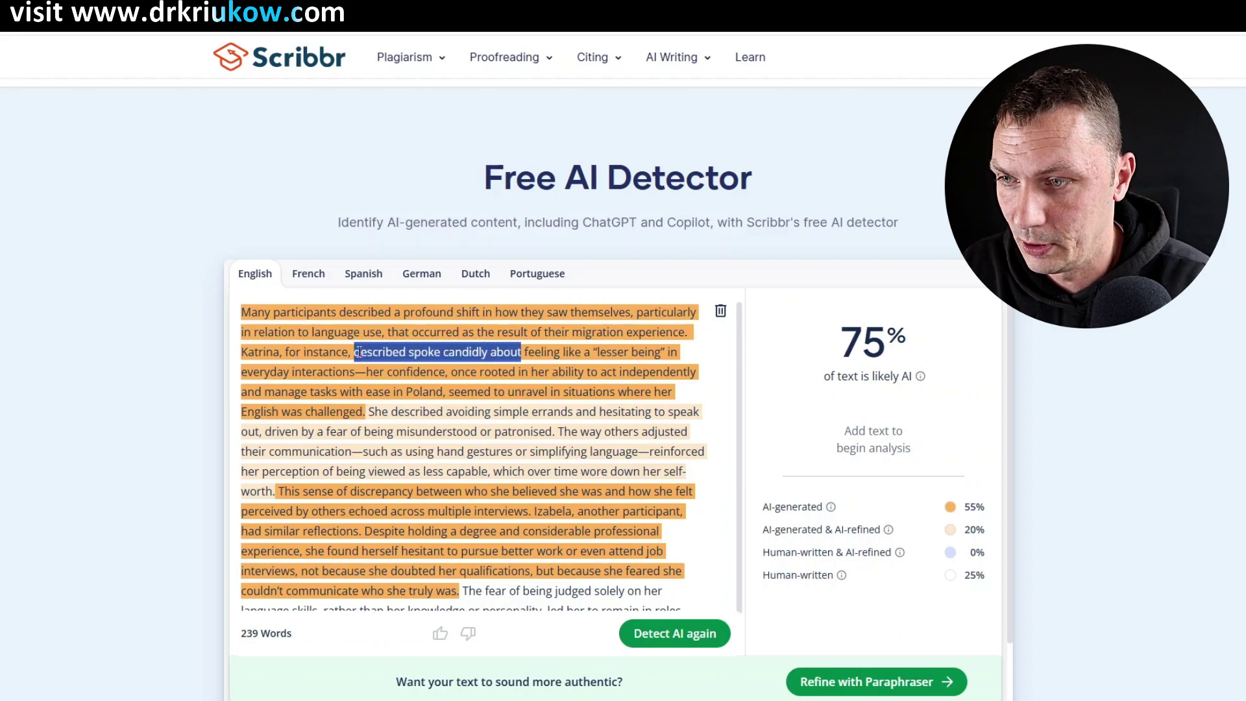
{"action": "key", "text": "BackSpace"}
{"action": "type", "text": "reported"}
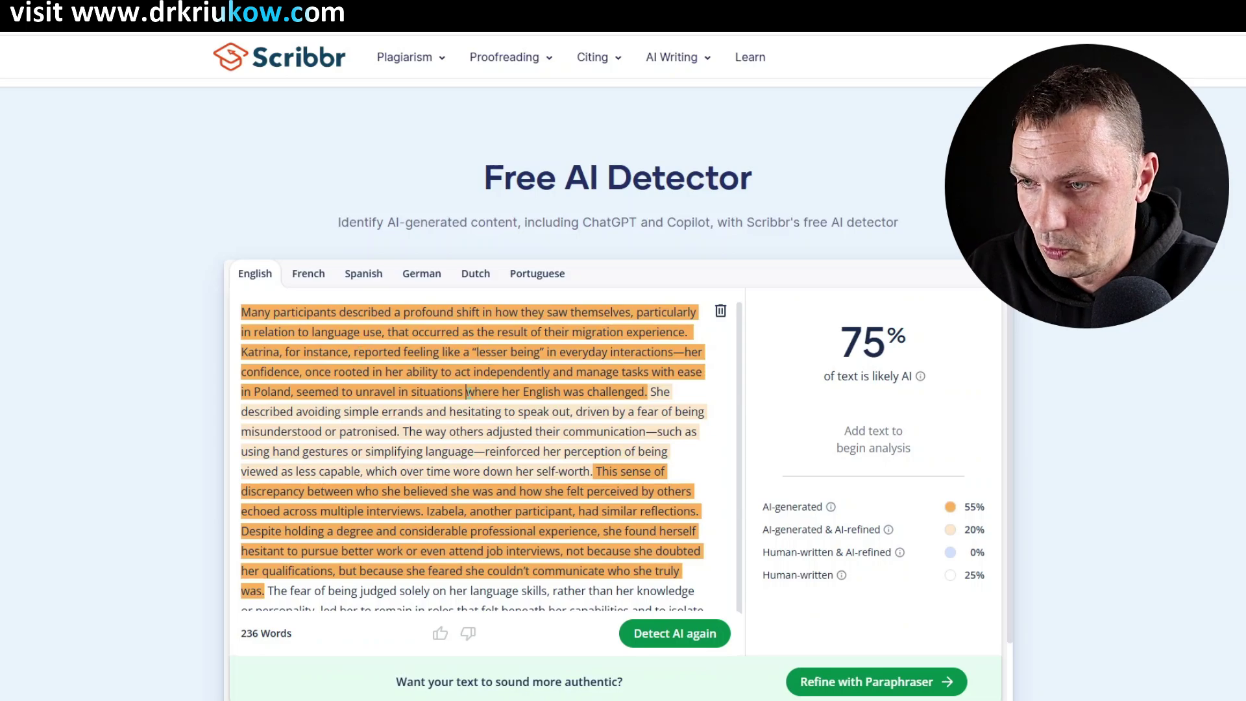
- Move 'where her English was challenged' after 'lesser being', followed by ', which contrasted with the independent individual'
{"action": "left_click_drag", "start_coordinate": [466, 392], "coordinate": [647, 391]}
{"action": "key", "text": "ctrl+c"}
{"action": "key", "text": "BackSpace"}
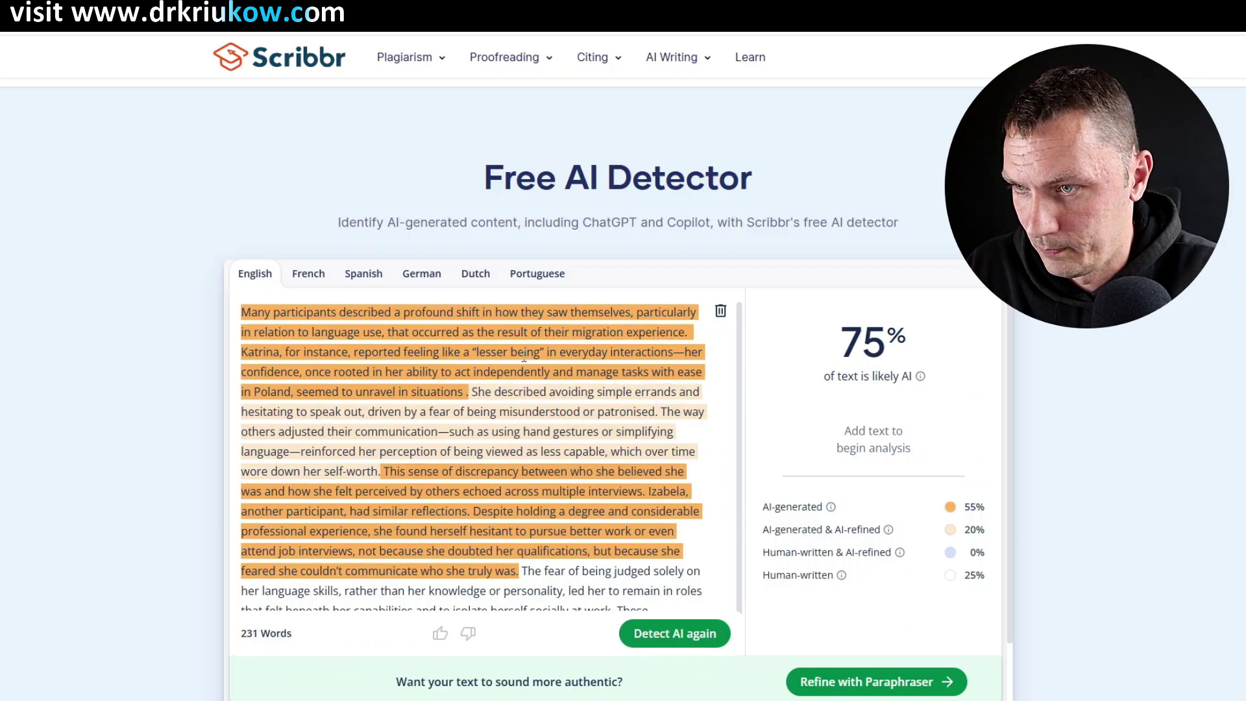
{"action": "left_click", "coordinate": [547, 351]}
{"action": "key", "text": "ctrl+v"}
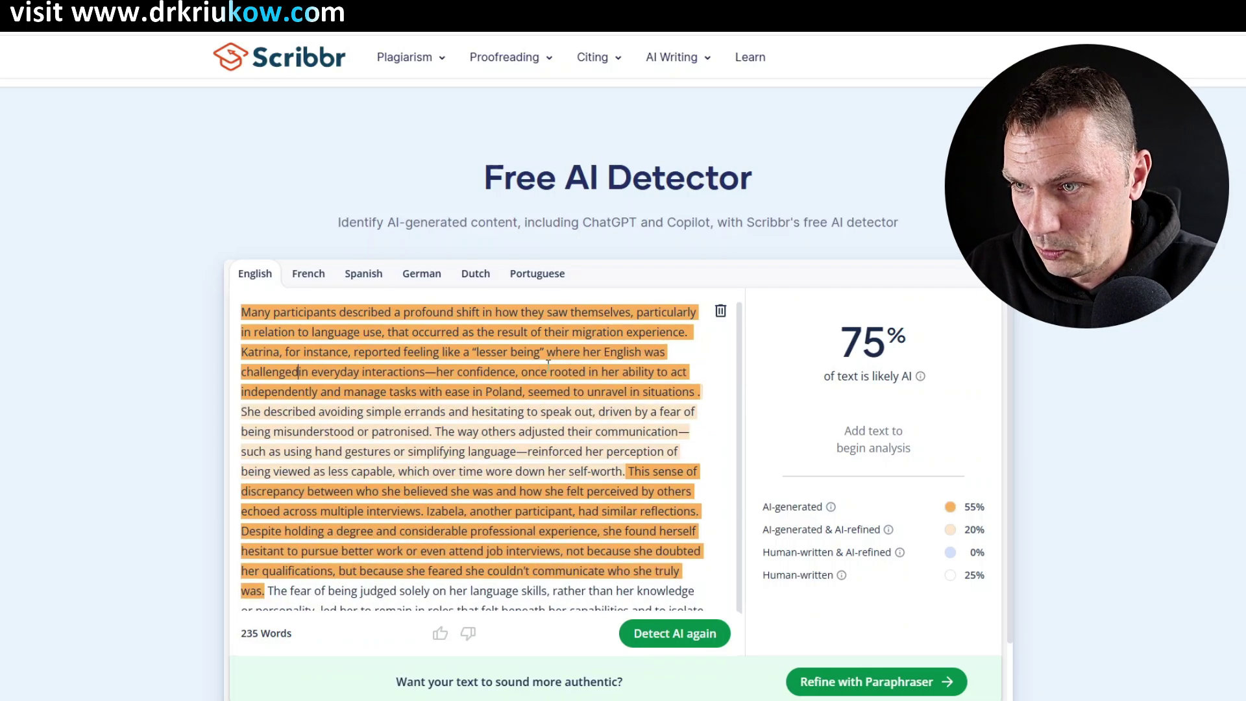
{"action": "left_click_drag", "start_coordinate": [571, 353], "coordinate": [580, 355]}
{"action": "type", "text": "n"}
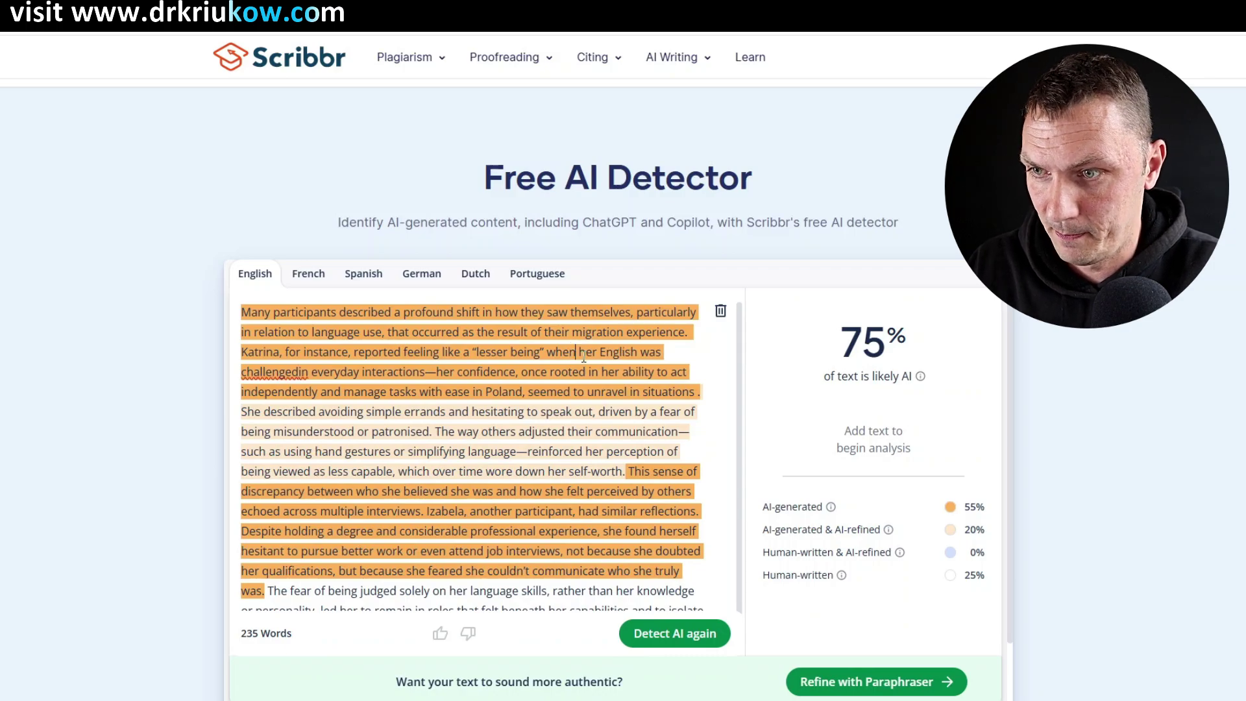
{"action": "left_click", "coordinate": [308, 372]}
{"action": "type", "text": "challenged"}
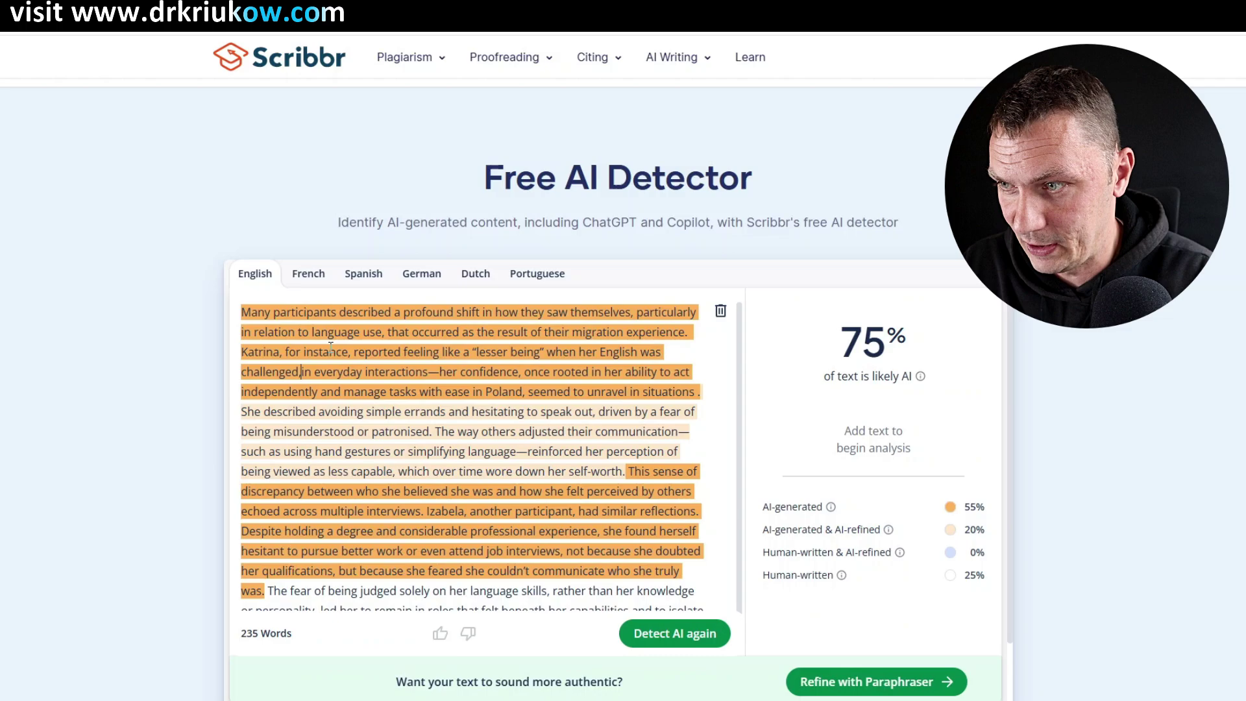
{"action": "type", "text": ", which"}
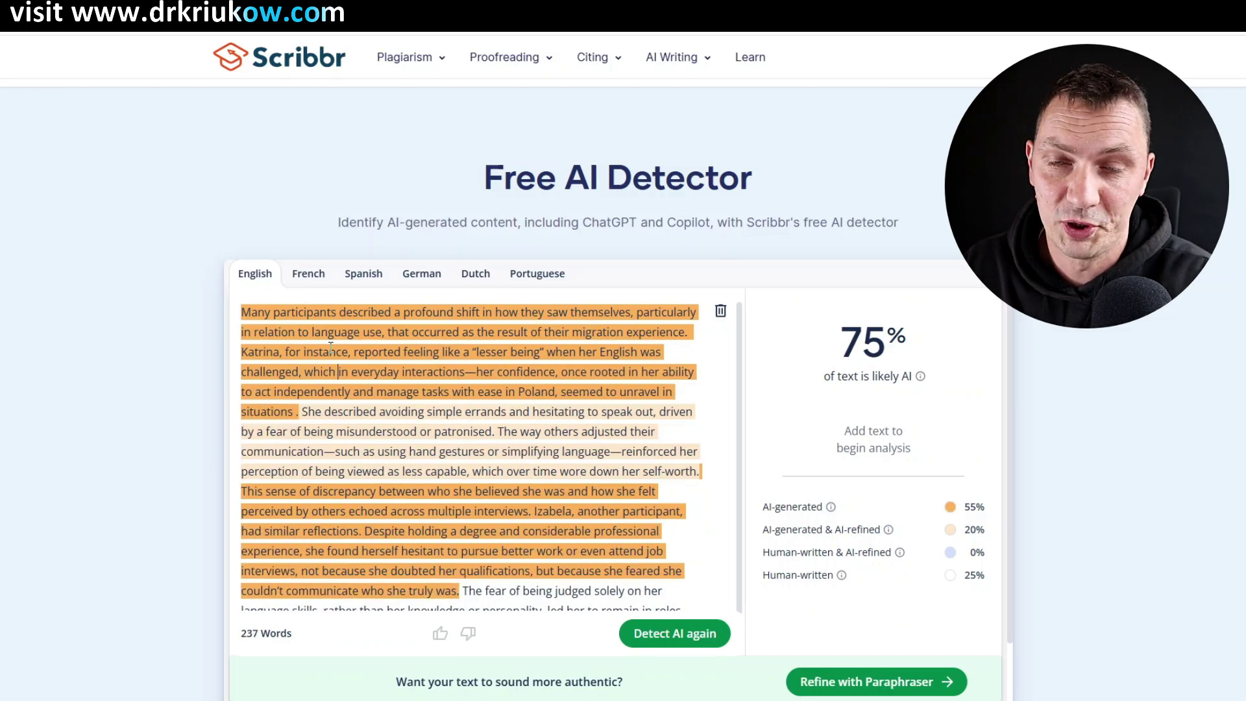
{"action": "type", "text": " contrasted wi"}
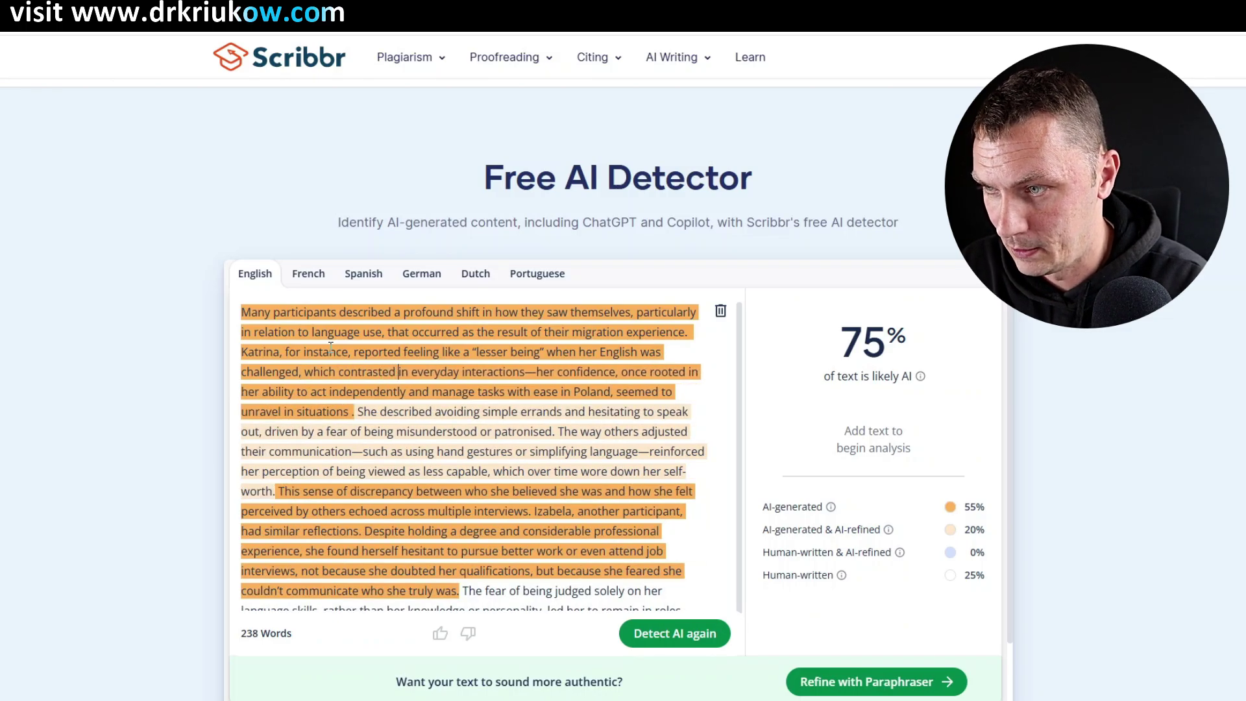
{"action": "type", "text": "th the independent"}
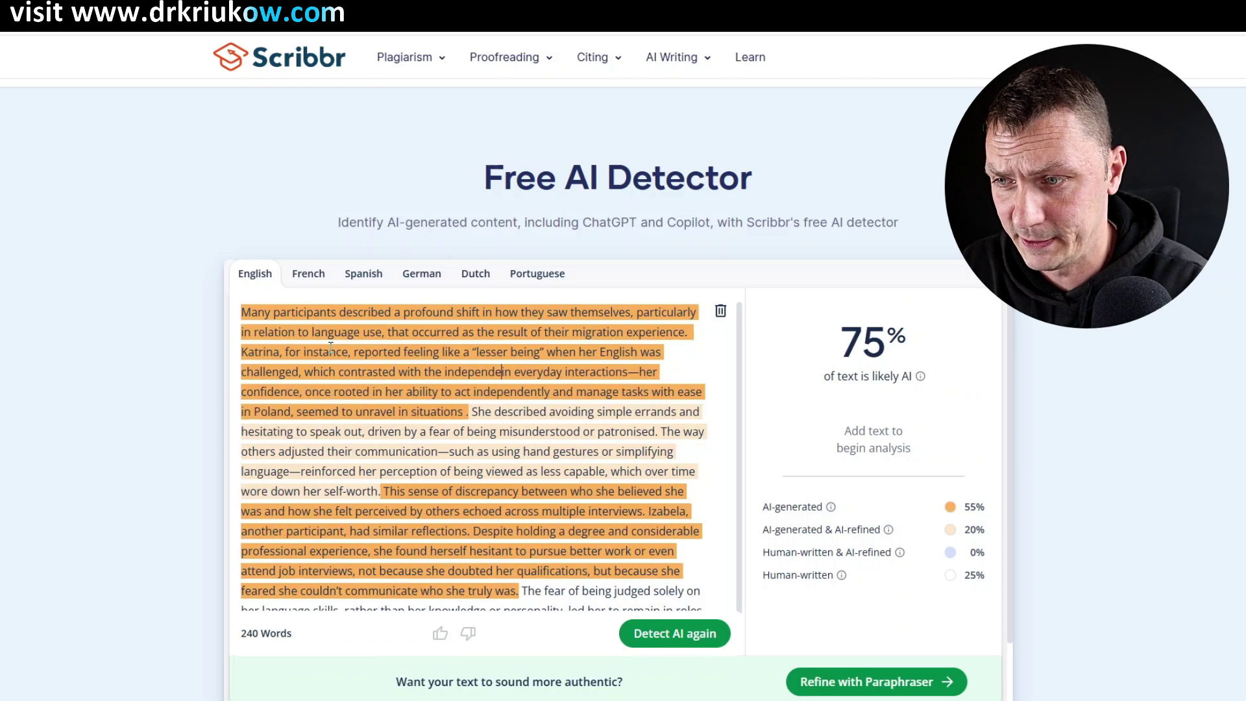
{"action": "type", "text": " individual"}
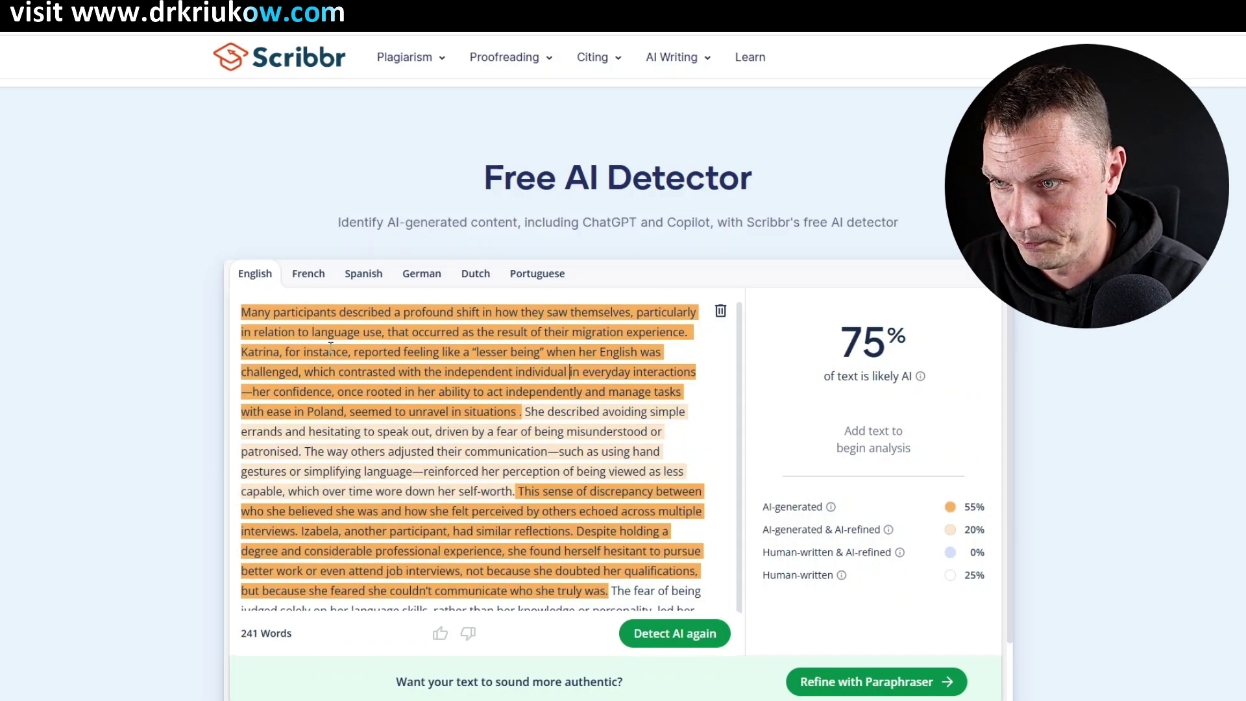
- Replace the old clause ending in 'situations' with 'that she once was in Poland'
{"action": "key", "text": "shift+Right"}
{"action": "key", "text": "shift+Right"}
{"action": "key", "text": "shift+Right"}
{"action": "key", "text": "shift+Right"}
{"action": "key", "text": "shift+Right"}
{"action": "key", "text": "shift+Right"}
{"action": "key", "text": "shift+Right"}
{"action": "key", "text": "shift+Right"}
{"action": "key", "text": "shift+Right"}
{"action": "key", "text": "shift+Right"}
{"action": "key", "text": "shift+Right"}
{"action": "key", "text": "shift+Right"}
{"action": "key", "text": "shift+Right"}
{"action": "key", "text": "shift+Right"}
{"action": "key", "text": "shift+Right"}
{"action": "key", "text": "shift+Right"}
{"action": "key", "text": "shift+Right"}
{"action": "key", "text": "shift+Right"}
{"action": "key", "text": "shift+Right"}
{"action": "key", "text": "shift+Right"}
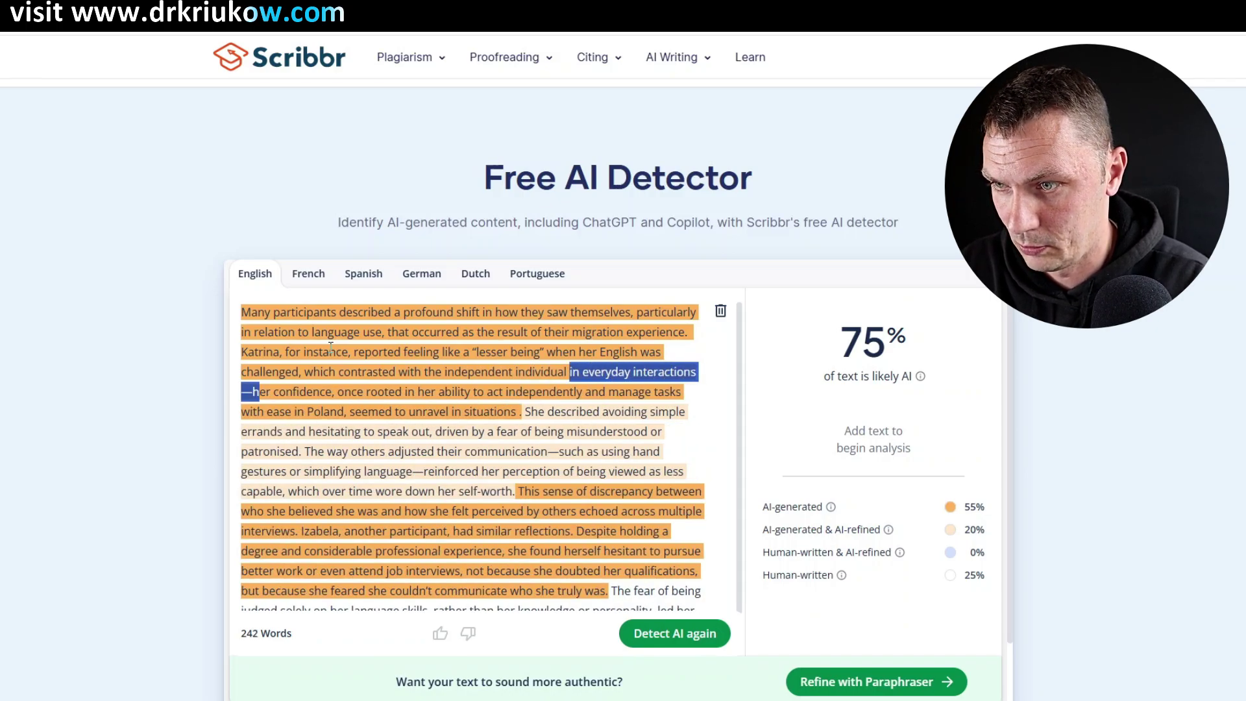
{"action": "key", "text": "shift+Right"}
{"action": "key", "text": "shift+Right"}
{"action": "key", "text": "shift+Right"}
{"action": "key", "text": "shift+Right"}
{"action": "key", "text": "shift+Right"}
{"action": "key", "text": "shift+Right"}
{"action": "key", "text": "shift+Right"}
{"action": "key", "text": "shift+Right"}
{"action": "key", "text": "shift+Right"}
{"action": "key", "text": "shift+Right"}
{"action": "key", "text": "shift+Right"}
{"action": "key", "text": "shift+Right"}
{"action": "key", "text": "shift+Right"}
{"action": "key", "text": "shift+Right"}
{"action": "key", "text": "shift+Right"}
{"action": "key", "text": "shift+Right"}
{"action": "key", "text": "shift+Right"}
{"action": "key", "text": "shift+Right"}
{"action": "key", "text": "shift+Right"}
{"action": "key", "text": "shift+Right"}
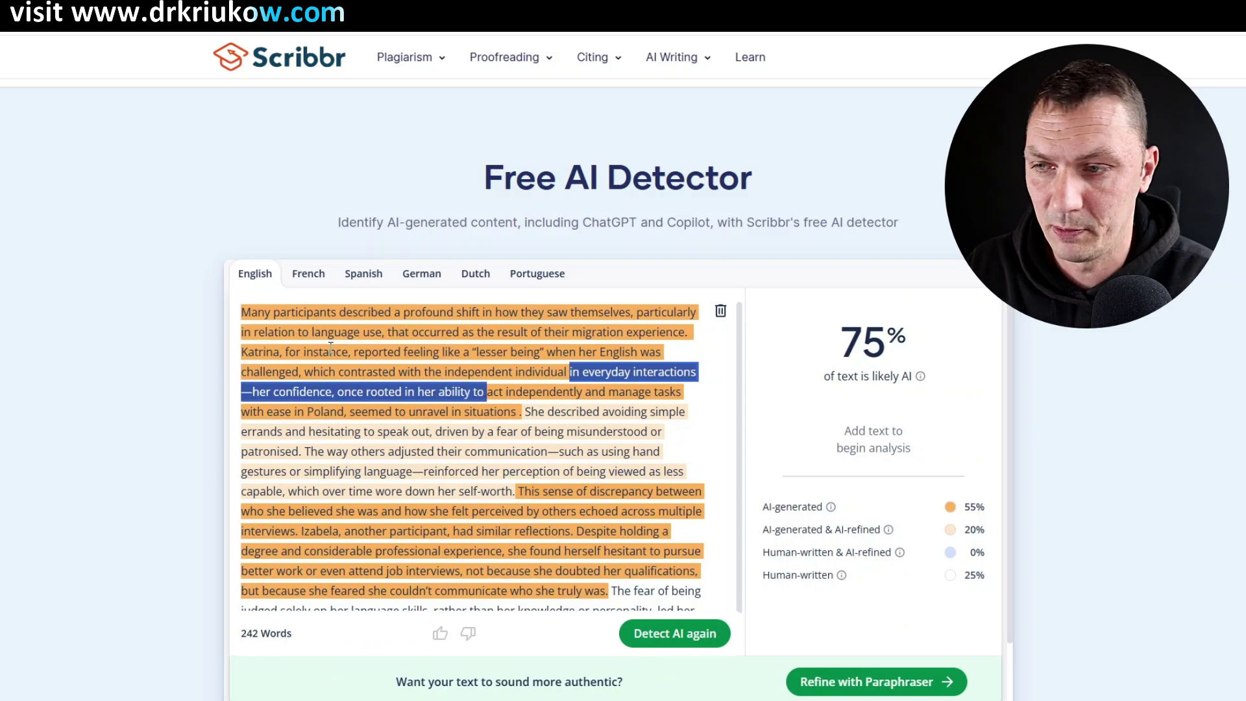
{"action": "key", "text": "shift+Right"}
{"action": "key", "text": "shift+Right"}
{"action": "key", "text": "shift+Right"}
{"action": "key", "text": "shift+Right"}
{"action": "key", "text": "shift+Right"}
{"action": "key", "text": "shift+Down"}
{"action": "key", "text": "shift+Right"}
{"action": "key", "text": "shift+Right"}
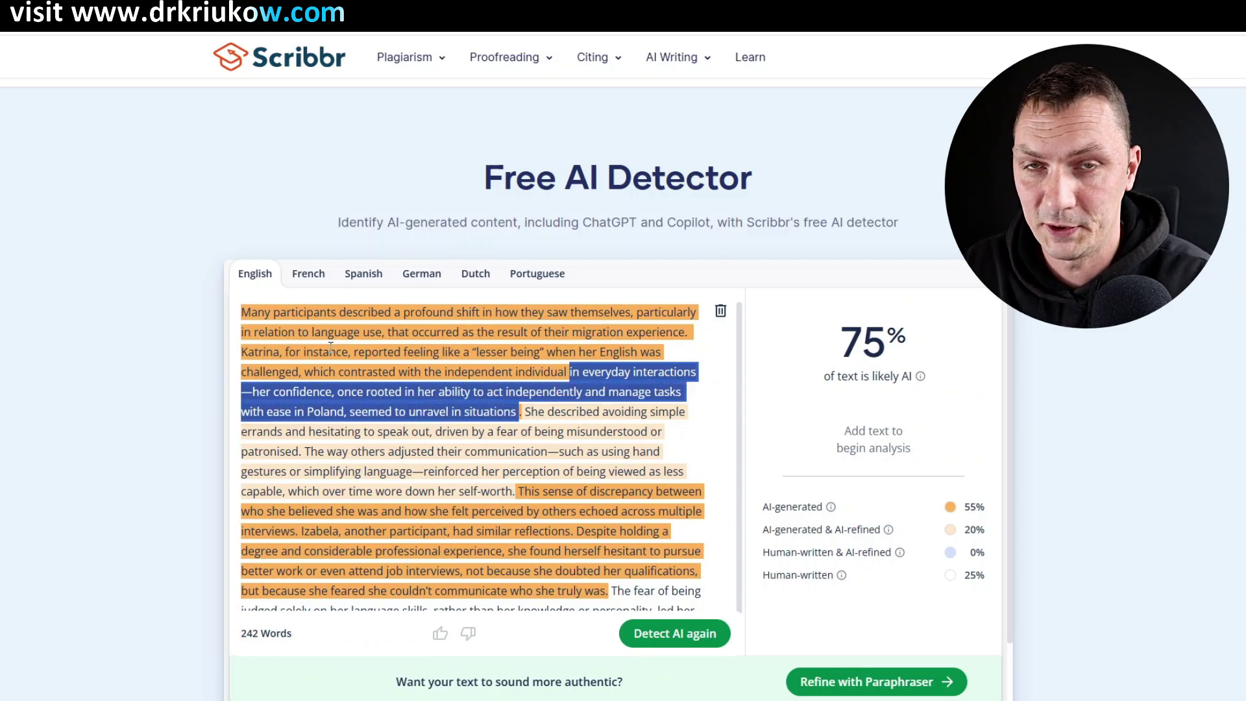
{"action": "key", "text": "BackSpace"}
{"action": "type", "text": "that she once"}
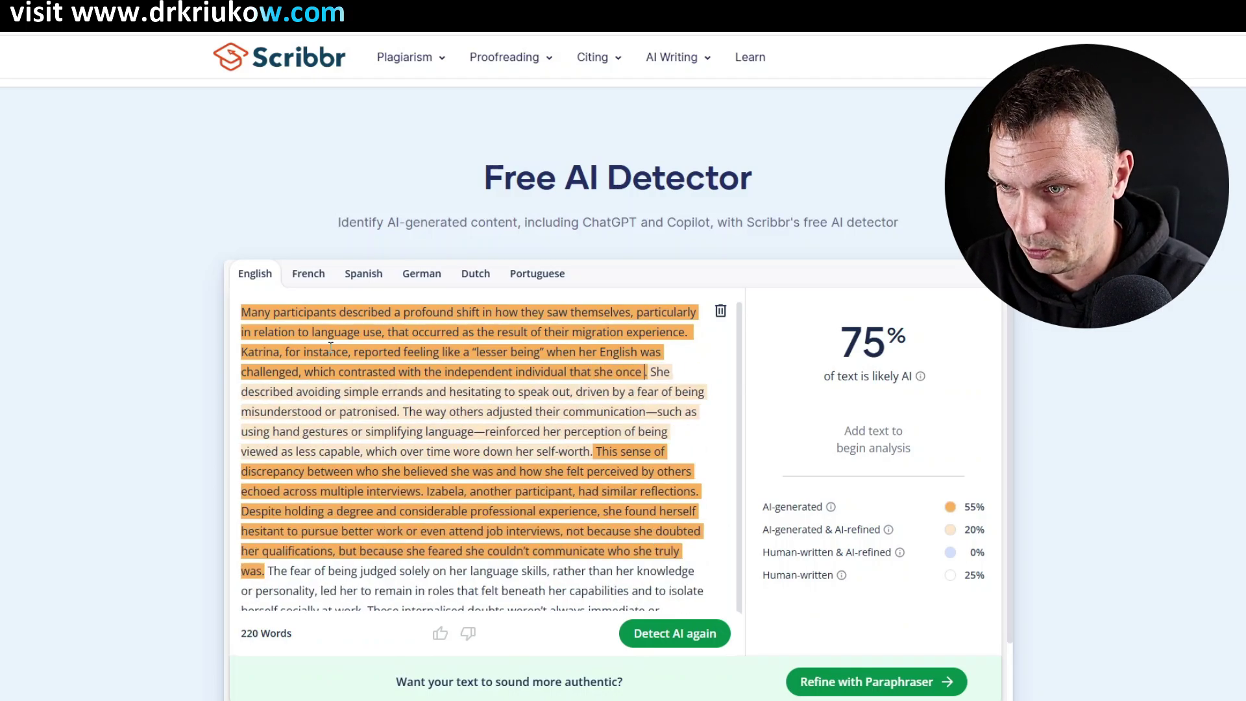
{"action": "type", "text": " was in Poland"}
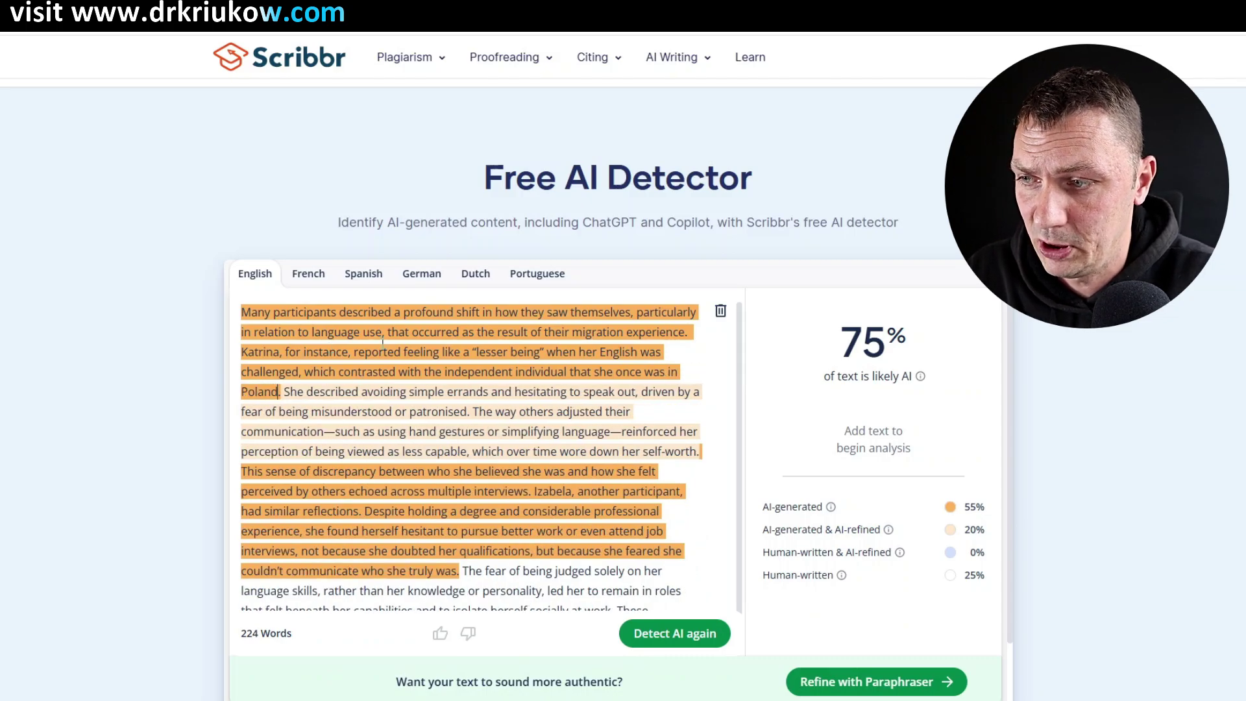
- Rerun the detection on the 224-word passage and review the now-unflagged opening sentences
{"action": "left_click", "coordinate": [665, 639]}
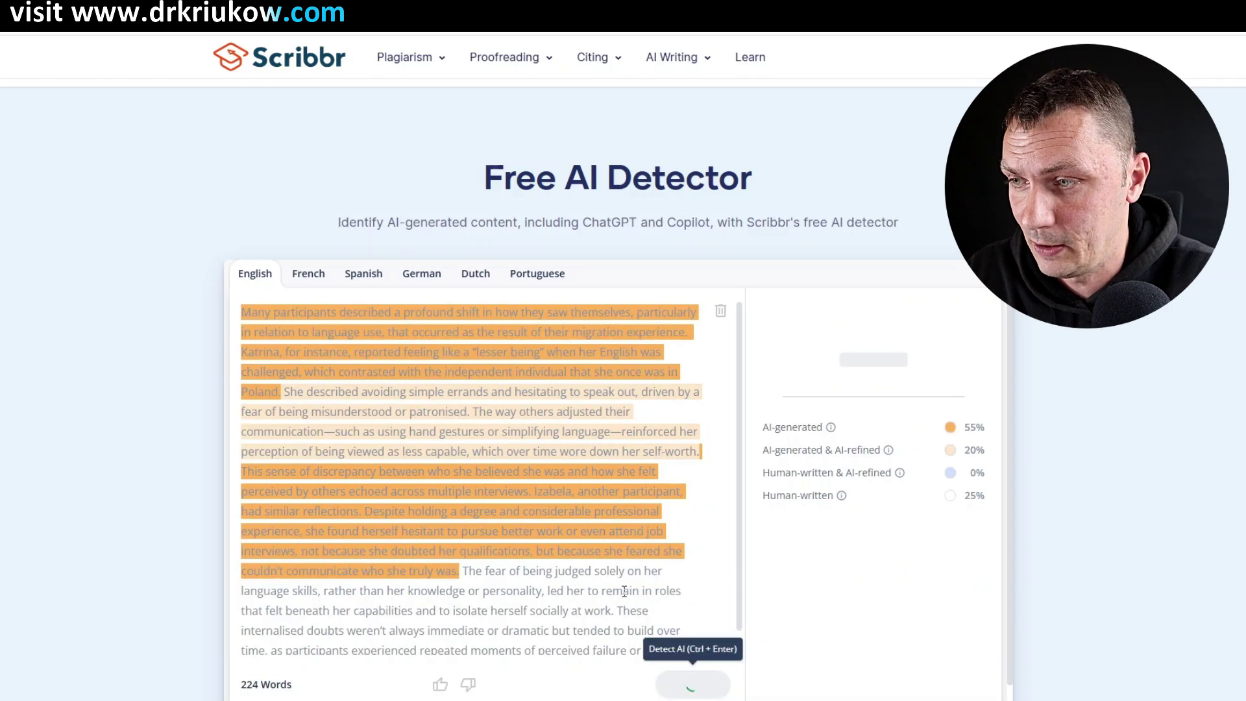
{"action": "left_click_drag", "start_coordinate": [247, 309], "coordinate": [699, 338]}
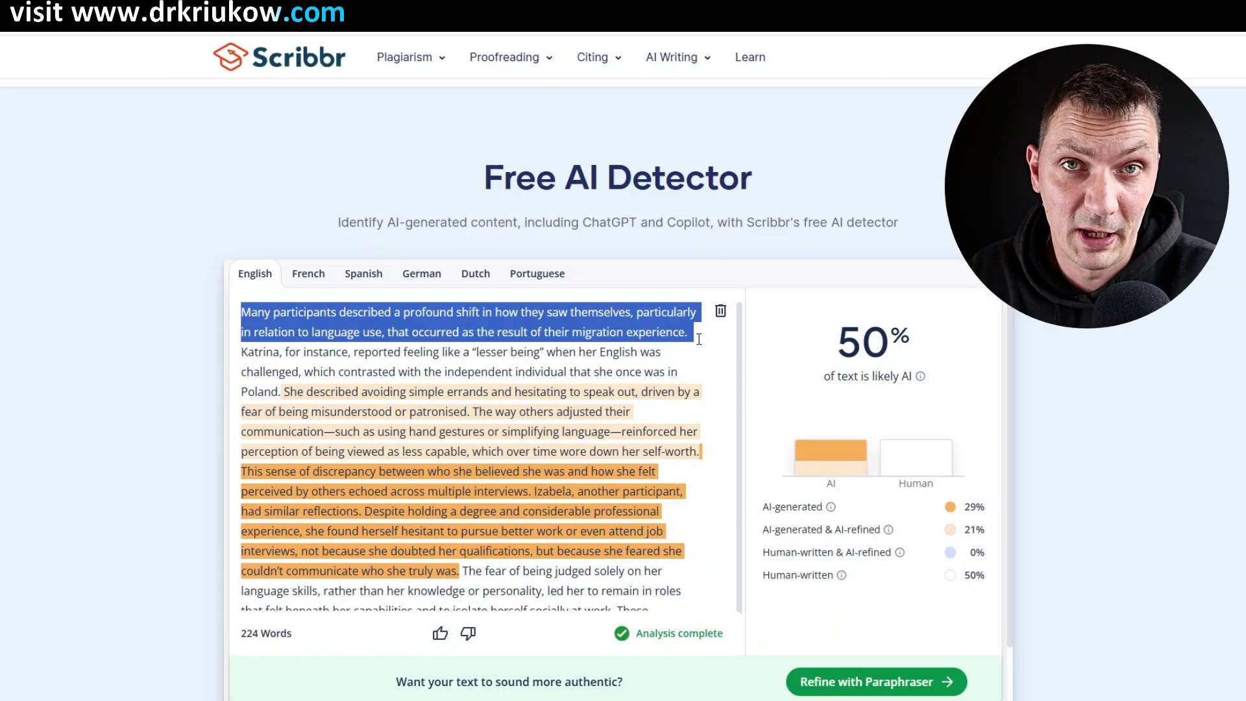
{"action": "left_click", "coordinate": [646, 355]}
{"action": "left_click", "coordinate": [684, 331]}
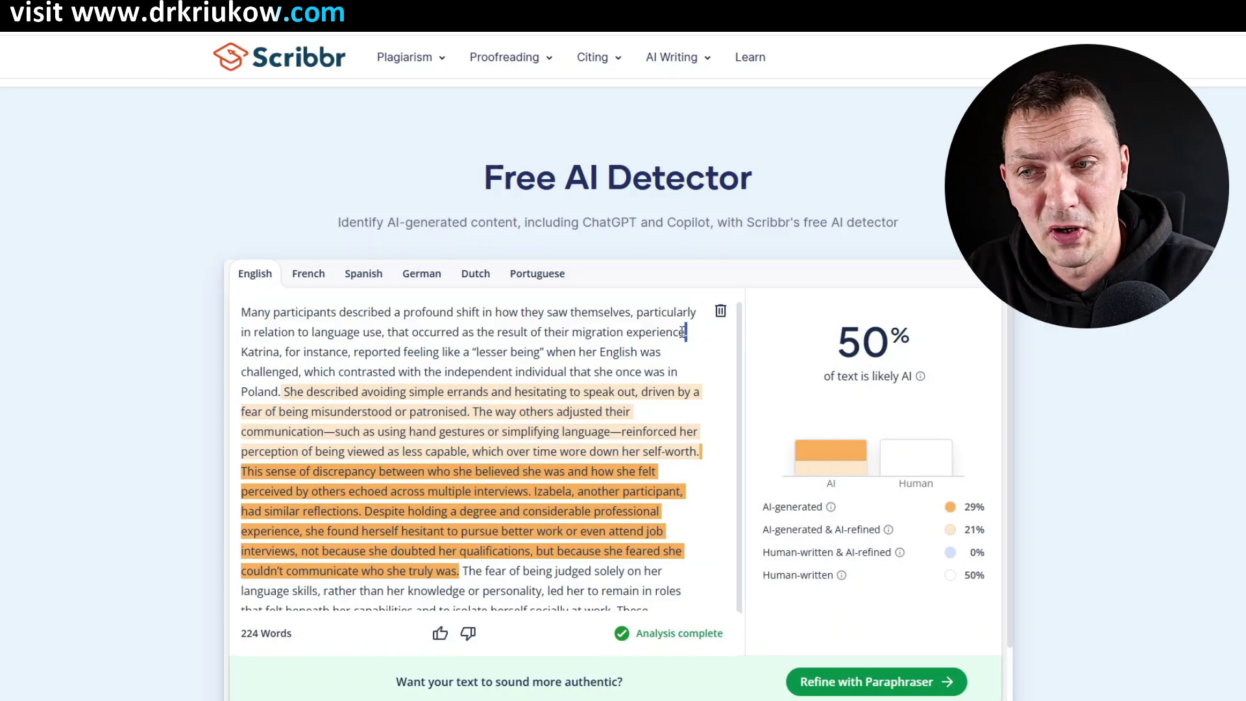
{"action": "left_click_drag", "start_coordinate": [684, 331], "coordinate": [281, 391]}
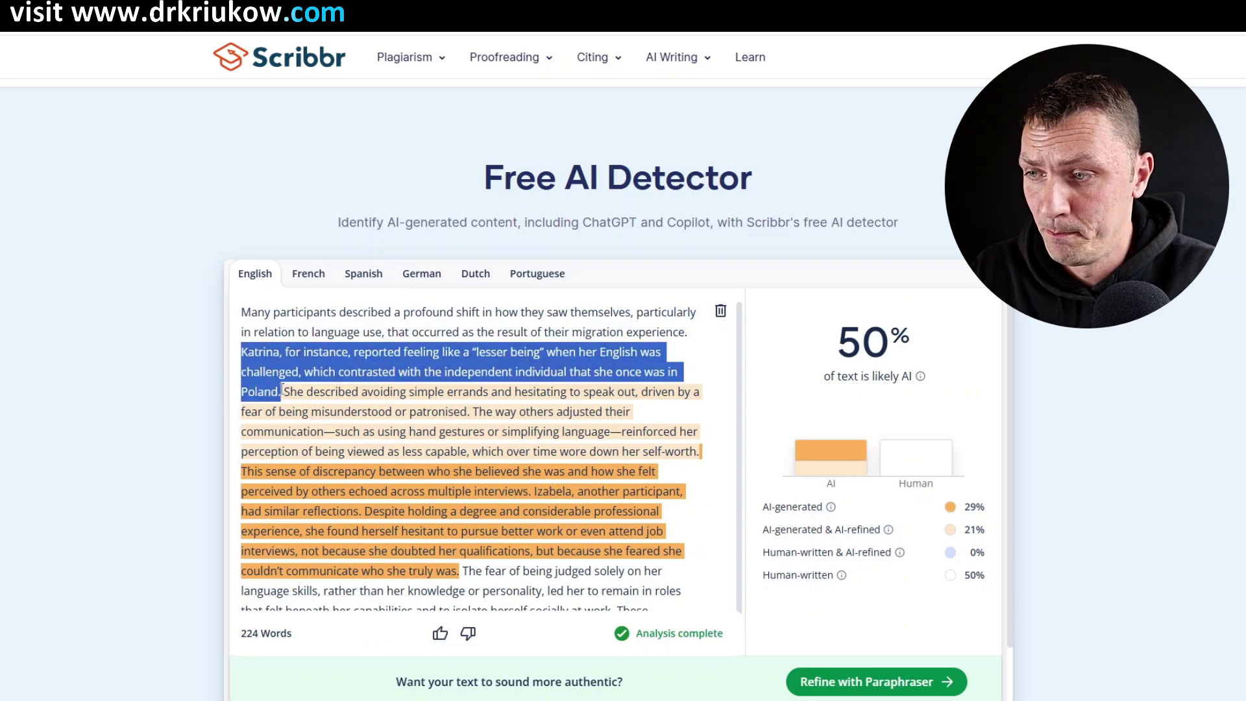
{"action": "left_click", "coordinate": [377, 365]}
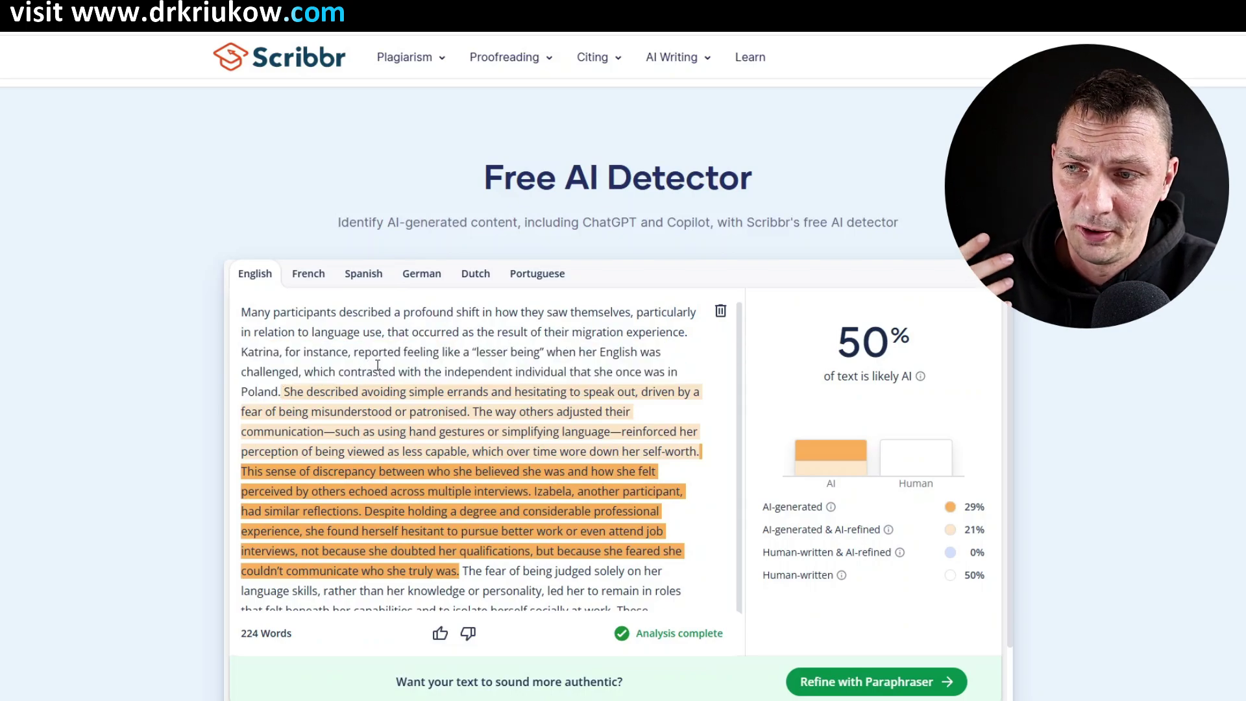
{"action": "left_click", "coordinate": [527, 334]}
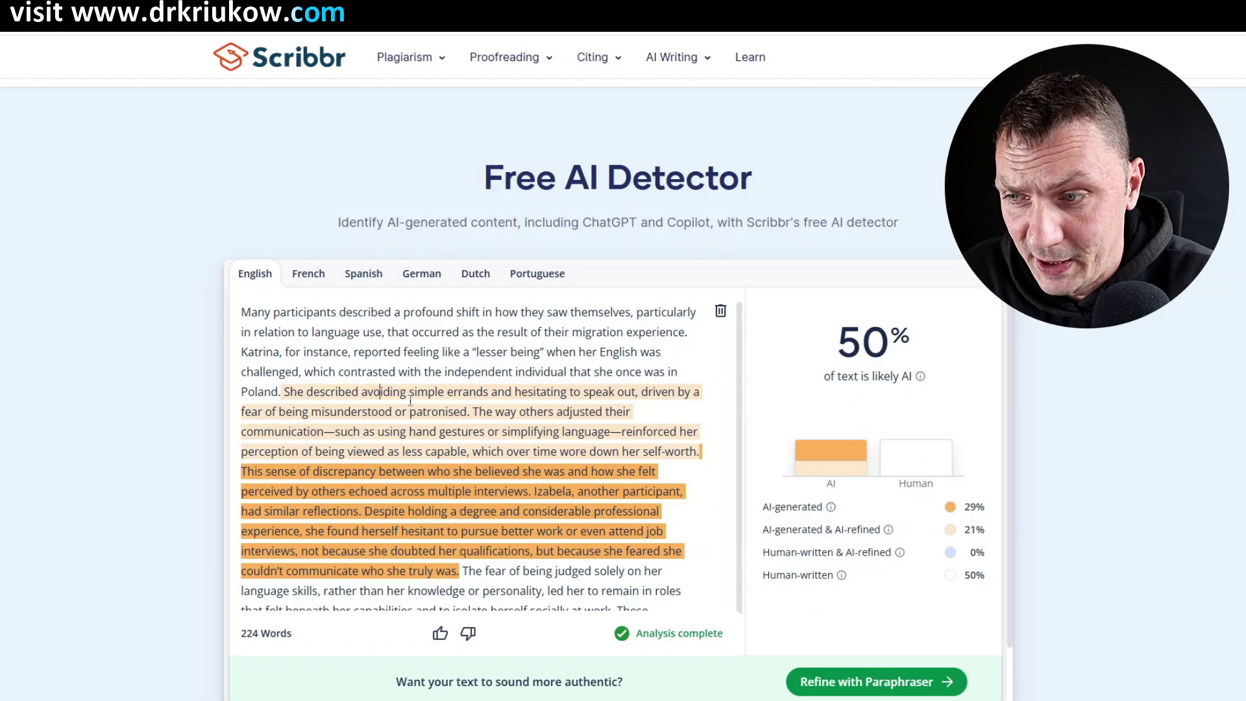
{"action": "left_click", "coordinate": [476, 413]}
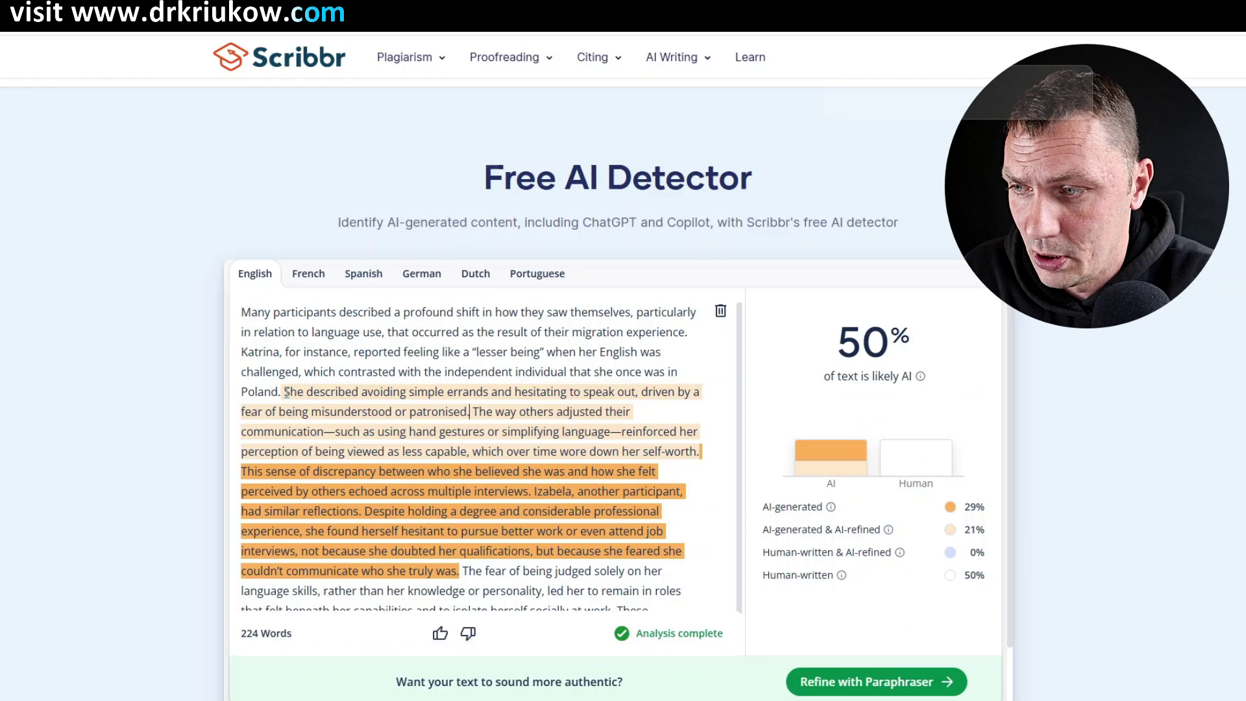
{"action": "left_click_drag", "start_coordinate": [284, 394], "coordinate": [469, 413]}
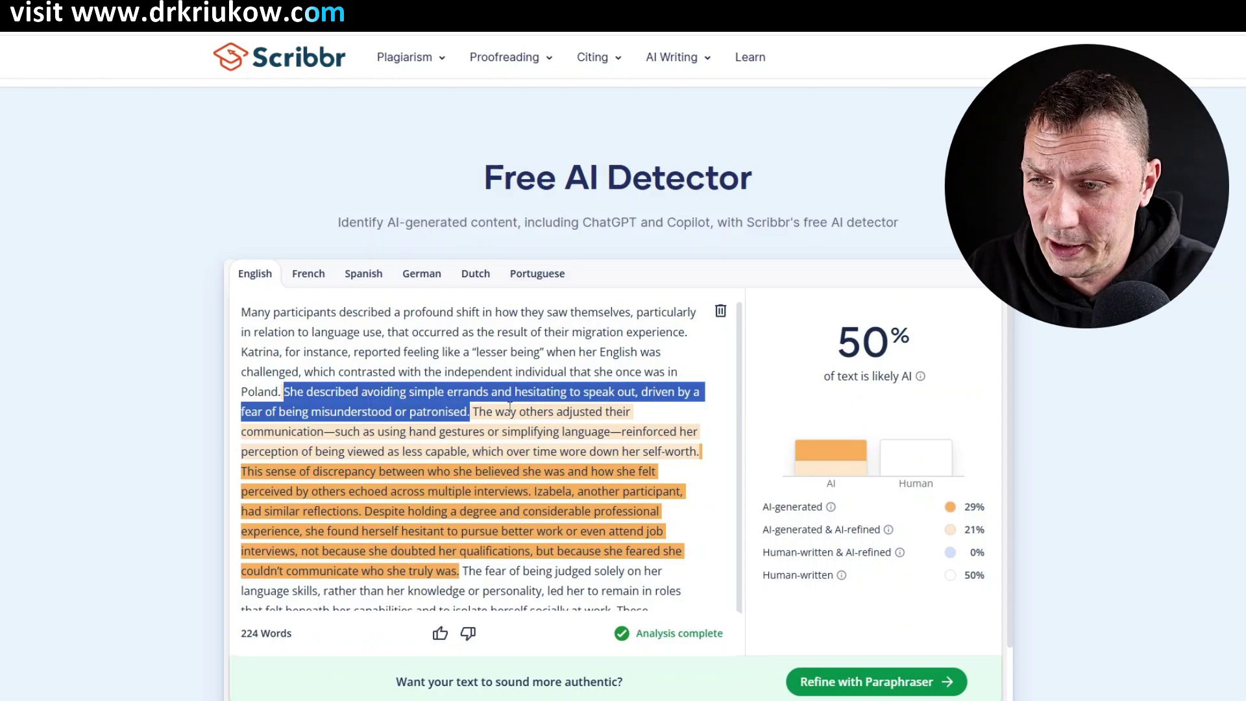
{"action": "left_click", "coordinate": [475, 414]}
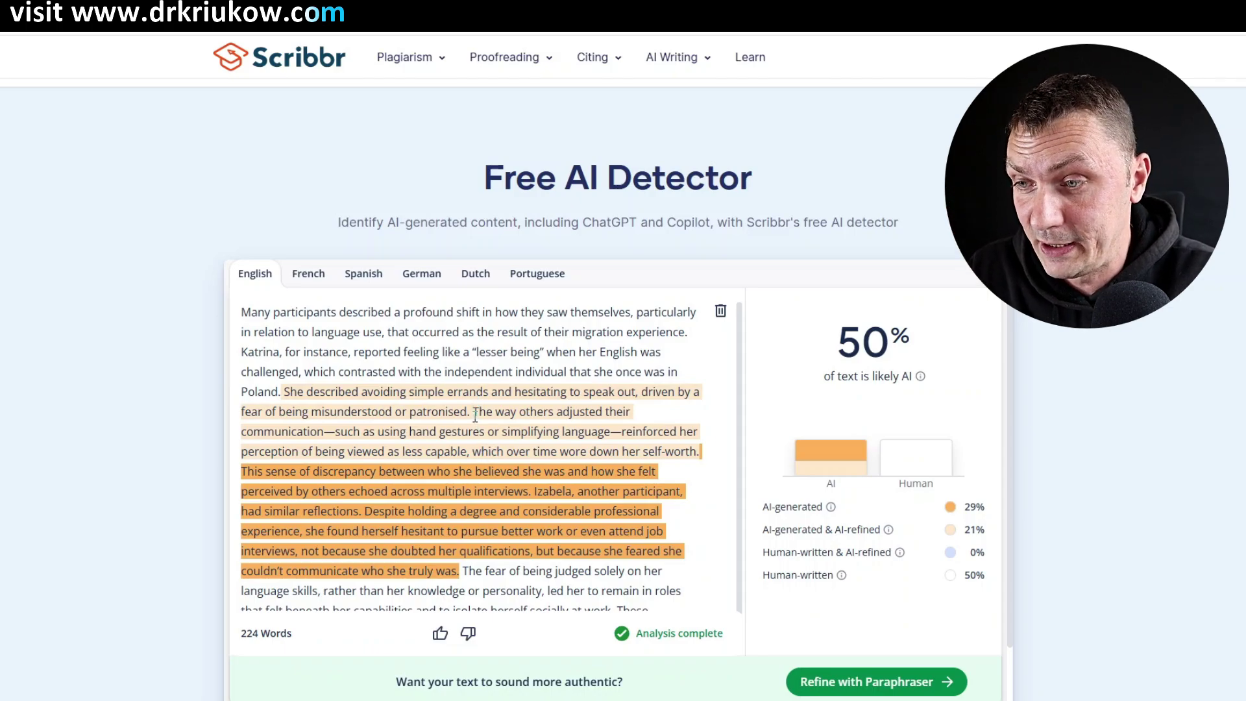
{"action": "left_click_drag", "start_coordinate": [474, 413], "coordinate": [699, 453]}
{"action": "left_click_drag", "start_coordinate": [611, 433], "coordinate": [622, 433]}
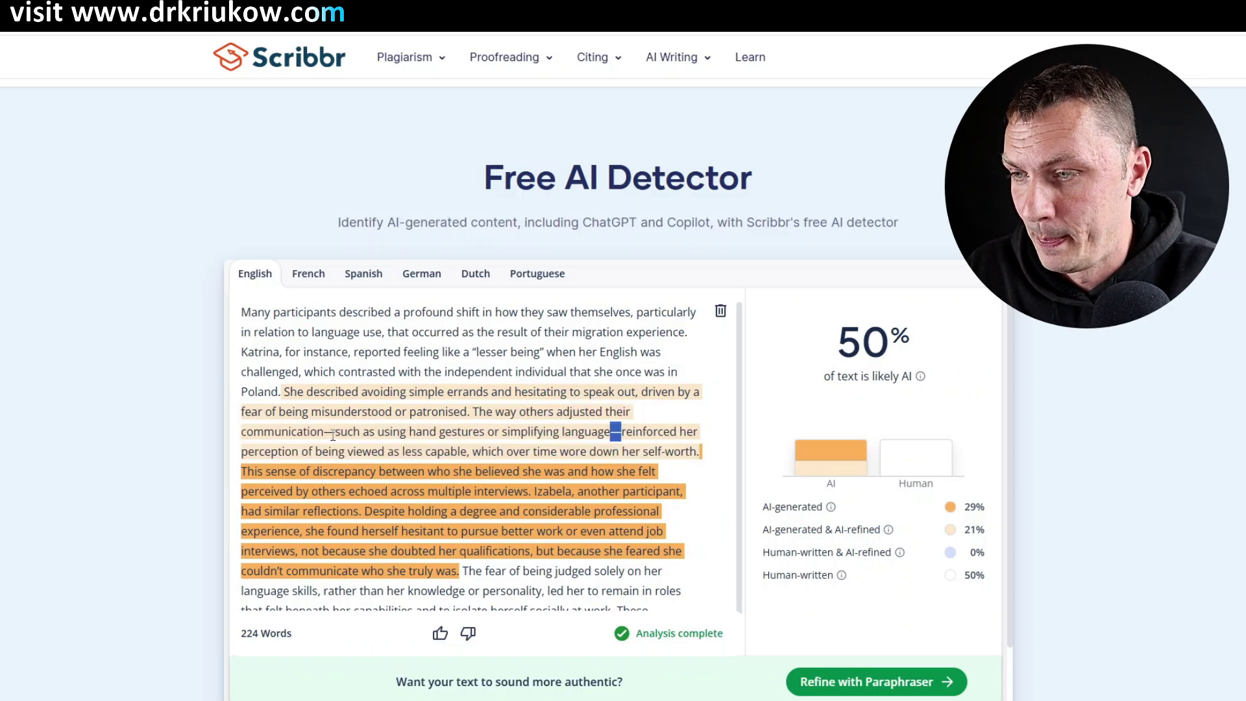
{"action": "left_click_drag", "start_coordinate": [324, 433], "coordinate": [335, 434]}
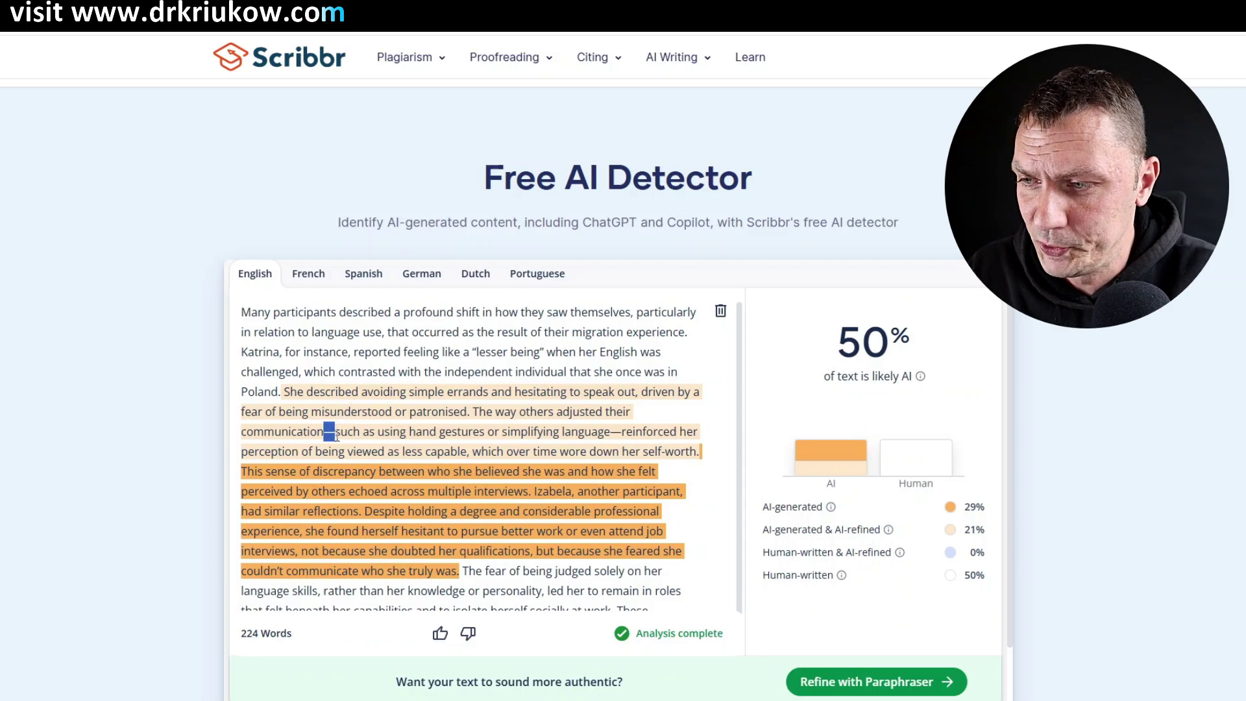
{"action": "left_click", "coordinate": [348, 432]}
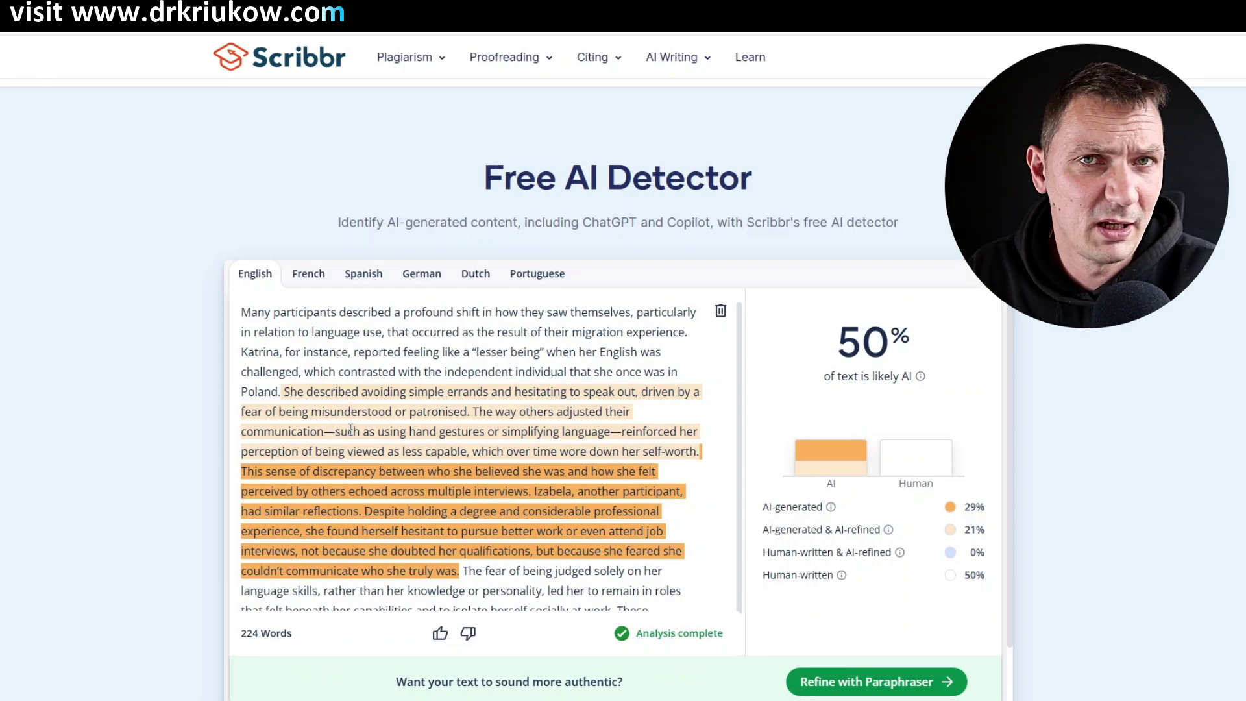
{"action": "left_click", "coordinate": [474, 412]}
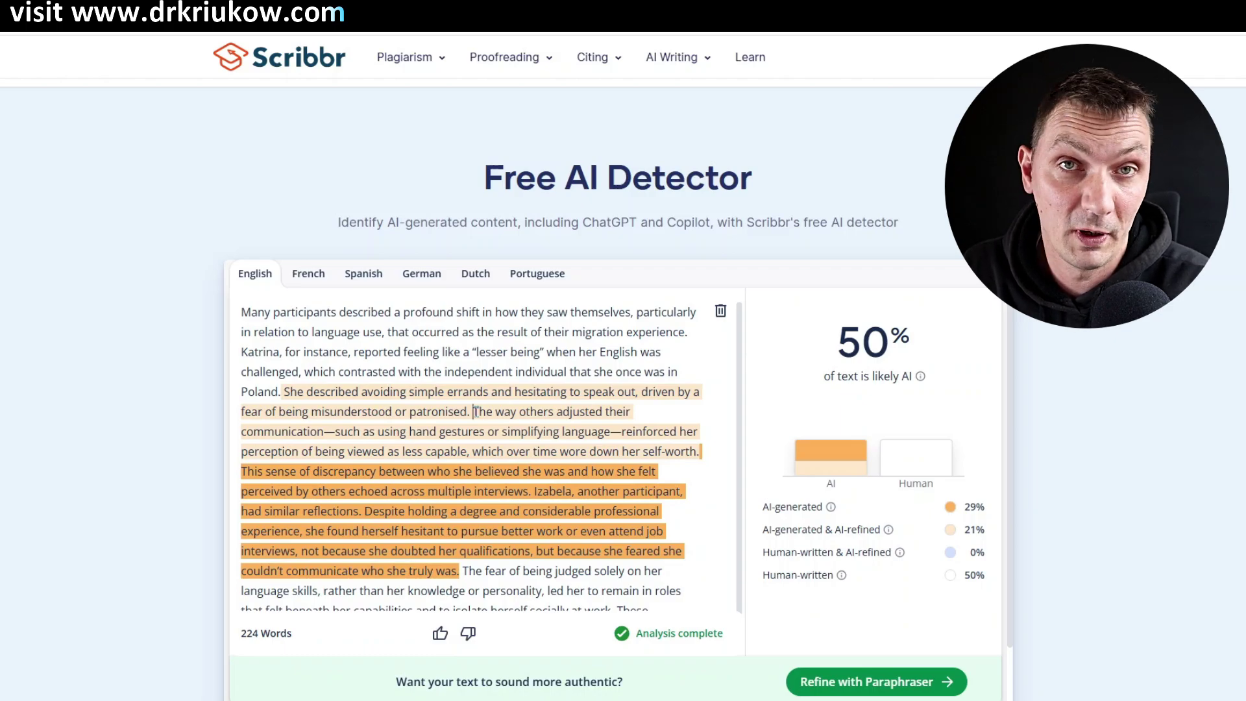
- Start the sentence with 'Moreover, when', dropping 'The way' and adding a comma after 'communication'
{"action": "type", "text": "Mor"}
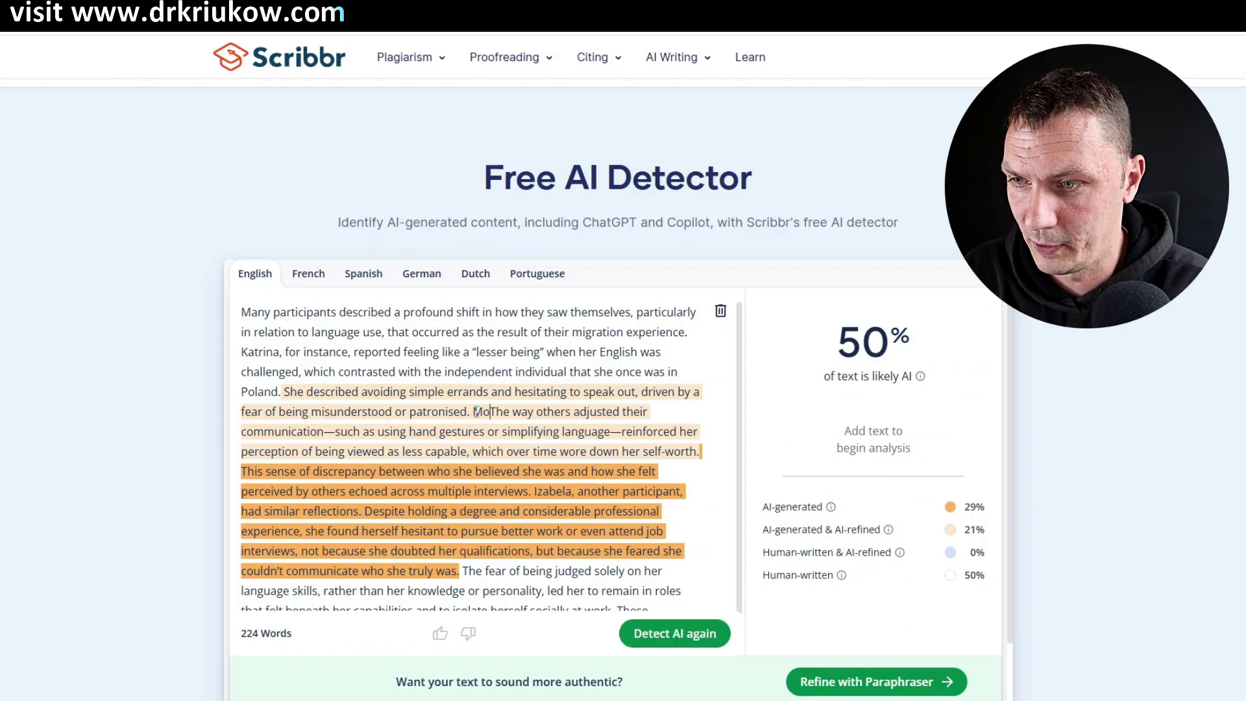
{"action": "type", "text": "eover, "}
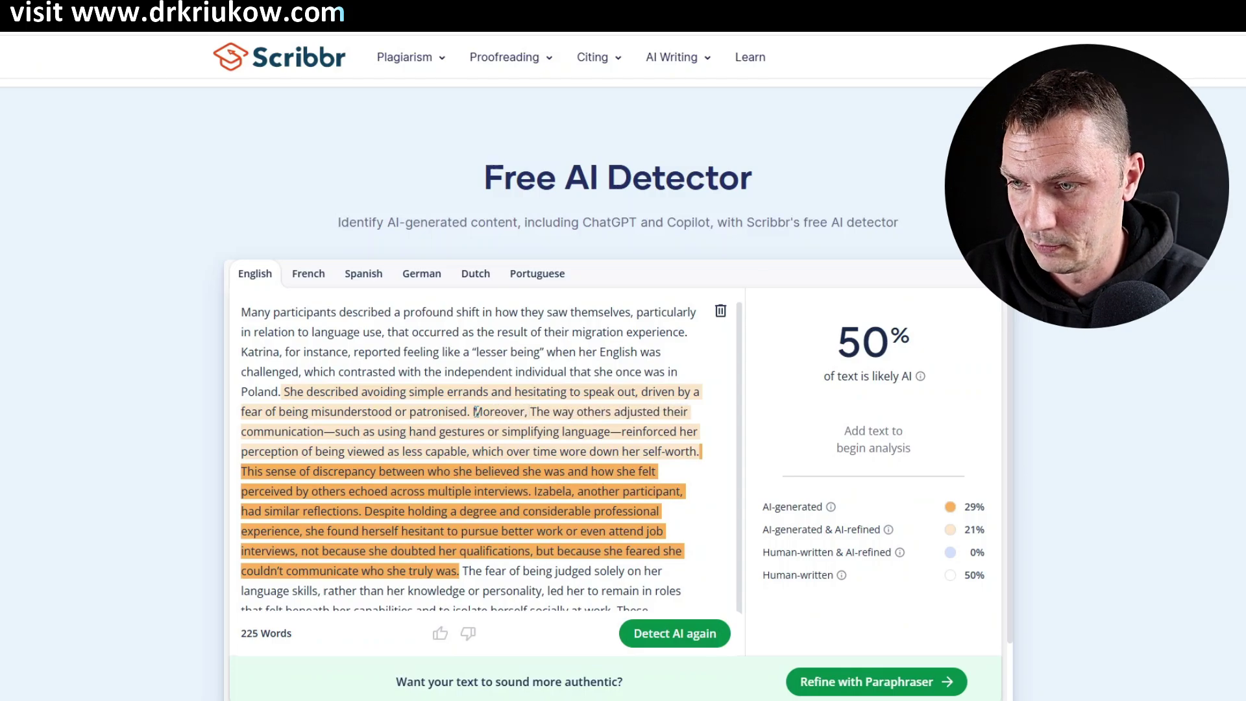
{"action": "type", "text": "when"}
{"action": "key", "text": "shift+Right"}
{"action": "key", "text": "shift+Right"}
{"action": "key", "text": "shift+Right"}
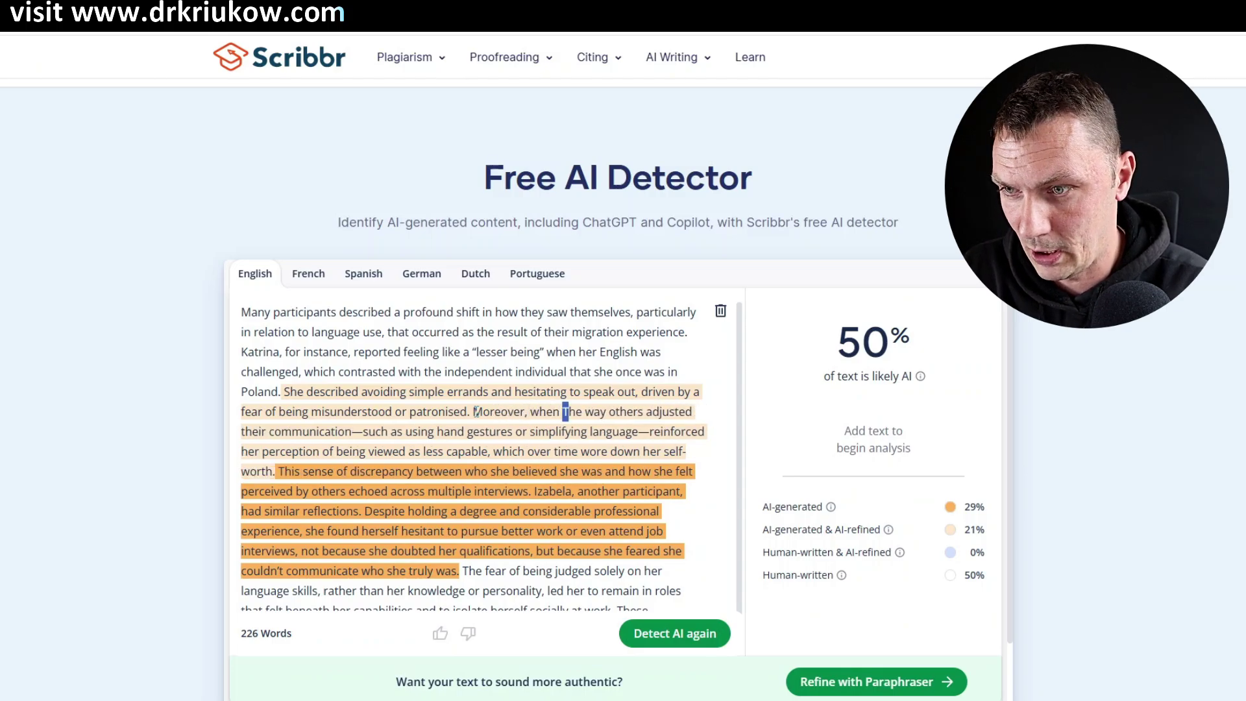
{"action": "key", "text": "shift+Right"}
{"action": "key", "text": "shift+Right"}
{"action": "key", "text": "shift+Right"}
{"action": "key", "text": "shift+Right"}
{"action": "key", "text": "shift+Right"}
{"action": "key", "text": "shift+Right"}
{"action": "key", "text": "shift+Right"}
{"action": "key", "text": "shift+Left"}
{"action": "key", "text": "shift+Left"}
{"action": "key", "text": "BackSpace"}
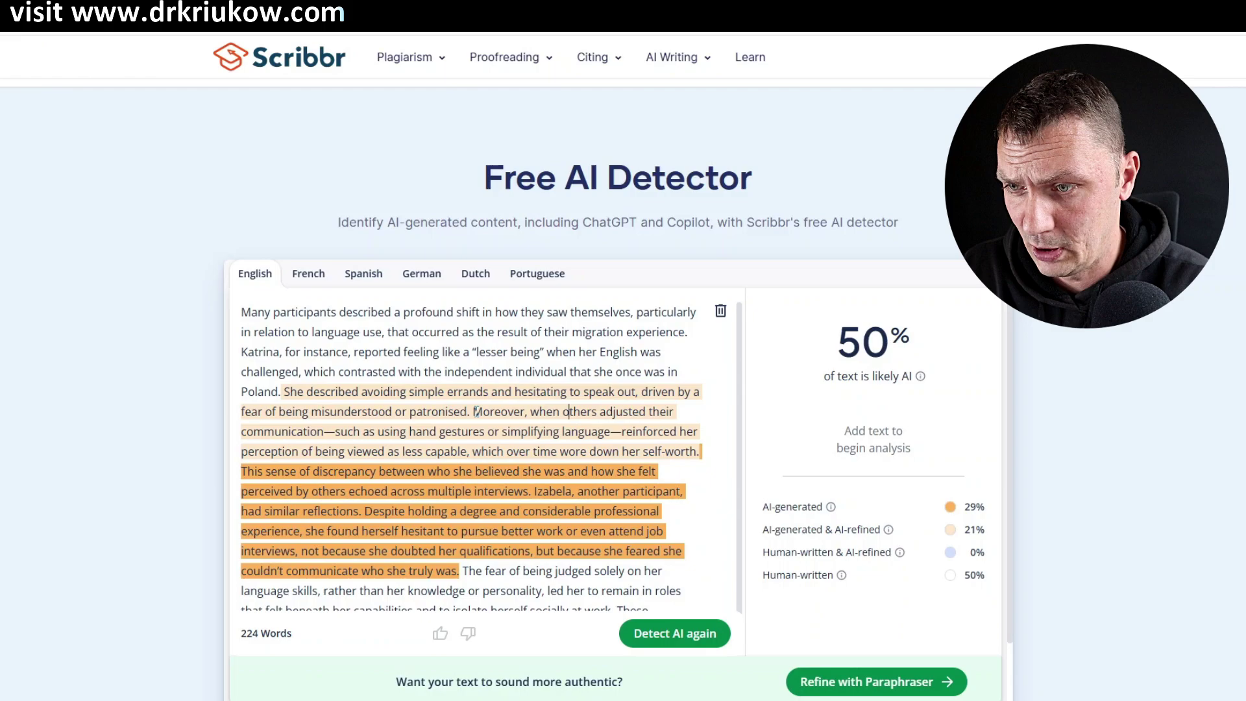
{"action": "key", "text": "Right"}
{"action": "key", "text": "Right"}
{"action": "key", "text": "Right"}
{"action": "key", "text": "Right"}
{"action": "key", "text": "Right"}
{"action": "key", "text": "Right"}
{"action": "key", "text": "Right"}
{"action": "key", "text": "Right"}
{"action": "key", "text": "Right"}
{"action": "key", "text": "Right"}
{"action": "key", "text": "Right"}
{"action": "key", "text": "Right"}
{"action": "key", "text": "Right"}
{"action": "key", "text": "Right"}
{"action": "key", "text": "Right"}
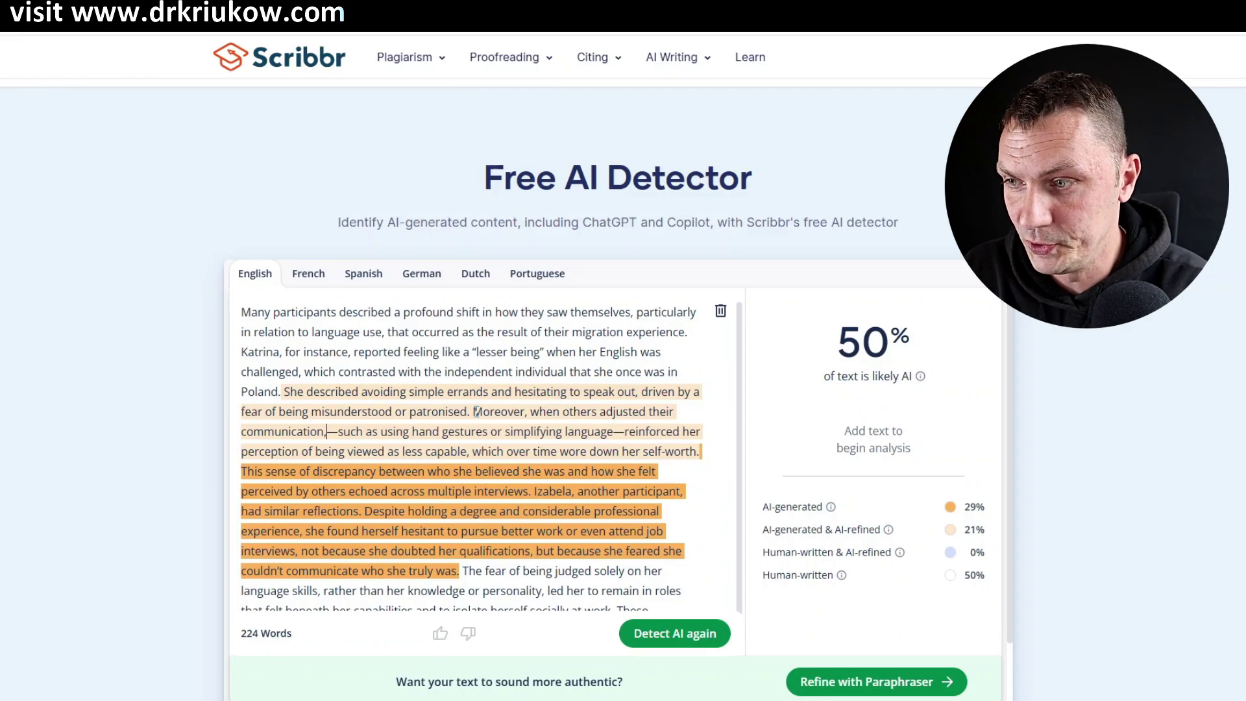
{"action": "type", "text": ","}
- Replace the dashes and 'such as' with commas and ', this' before 'reinforced'
{"action": "key", "text": "shift+Right"}
{"action": "key", "text": "shift+Right"}
{"action": "key", "text": "shift+Right"}
{"action": "key", "text": "shift+Right"}
{"action": "key", "text": "shift+Right"}
{"action": "key", "text": "shift+Right"}
{"action": "key", "text": "shift+Right"}
{"action": "key", "text": "shift+Right"}
{"action": "key", "text": "shift+Right"}
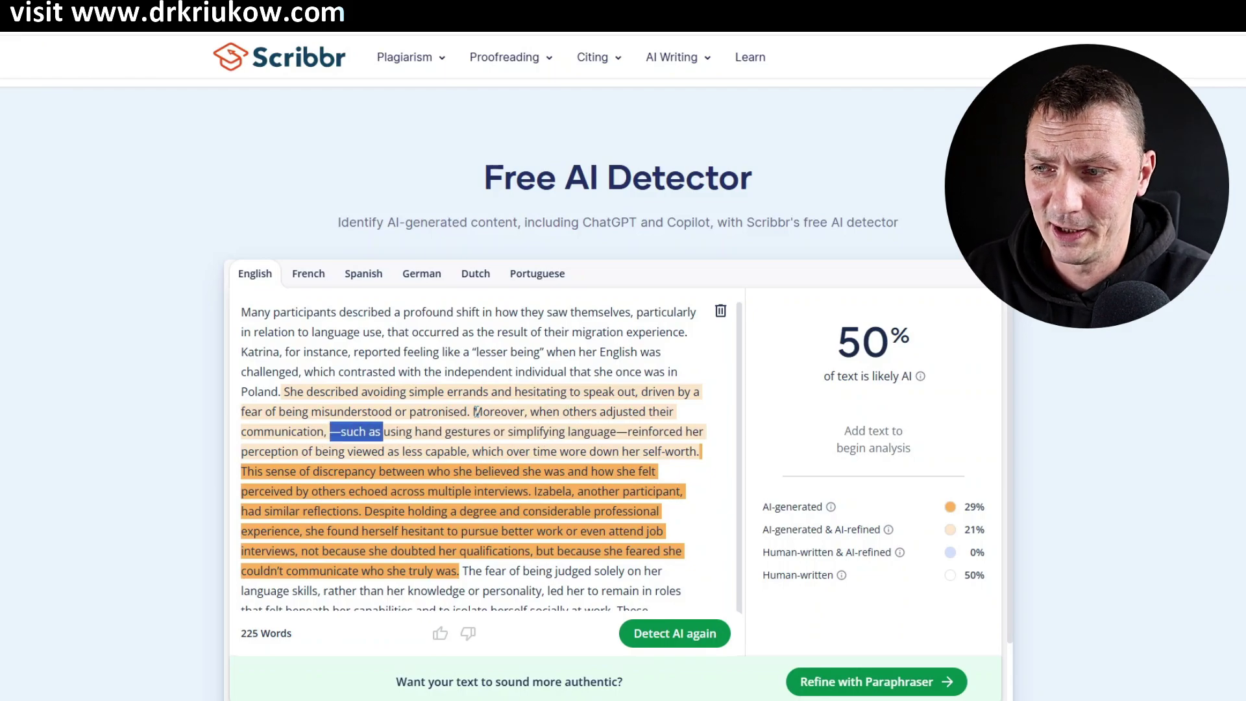
{"action": "key", "text": "BackSpace"}
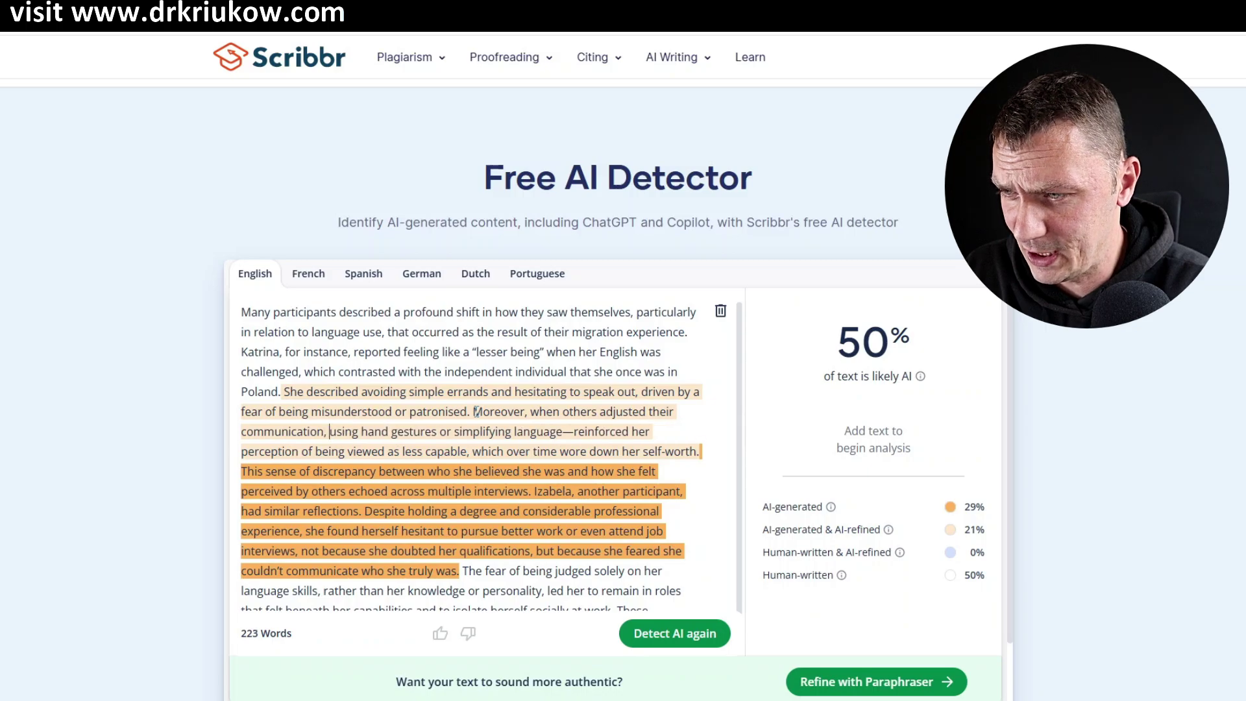
{"action": "key", "text": "Right"}
{"action": "key", "text": "Right"}
{"action": "key", "text": "Right"}
{"action": "key", "text": "Right"}
{"action": "key", "text": "Right"}
{"action": "key", "text": "Right"}
{"action": "key", "text": "Right"}
{"action": "key", "text": "Right"}
{"action": "key", "text": "Right"}
{"action": "key", "text": "Right"}
{"action": "key", "text": "Right"}
{"action": "key", "text": "Right"}
{"action": "key", "text": "Right"}
{"action": "key", "text": "Right"}
{"action": "key", "text": "Right"}
{"action": "key", "text": "Right"}
{"action": "key", "text": "Right"}
{"action": "key", "text": "Right"}
{"action": "key", "text": "Right"}
{"action": "key", "text": "Right"}
{"action": "key", "text": "Right"}
{"action": "key", "text": "Right"}
{"action": "key", "text": "Right"}
{"action": "key", "text": "Right"}
{"action": "key", "text": "Right"}
{"action": "key", "text": "Right"}
{"action": "key", "text": "Right"}
{"action": "key", "text": "Right"}
{"action": "key", "text": "Right"}
{"action": "key", "text": "Right"}
{"action": "key", "text": "Right"}
{"action": "key", "text": "Right"}
{"action": "key", "text": "Right"}
{"action": "key", "text": "Right"}
{"action": "key", "text": "Right"}
{"action": "key", "text": "Right"}
{"action": "key", "text": "Right"}
{"action": "key", "text": "Right"}
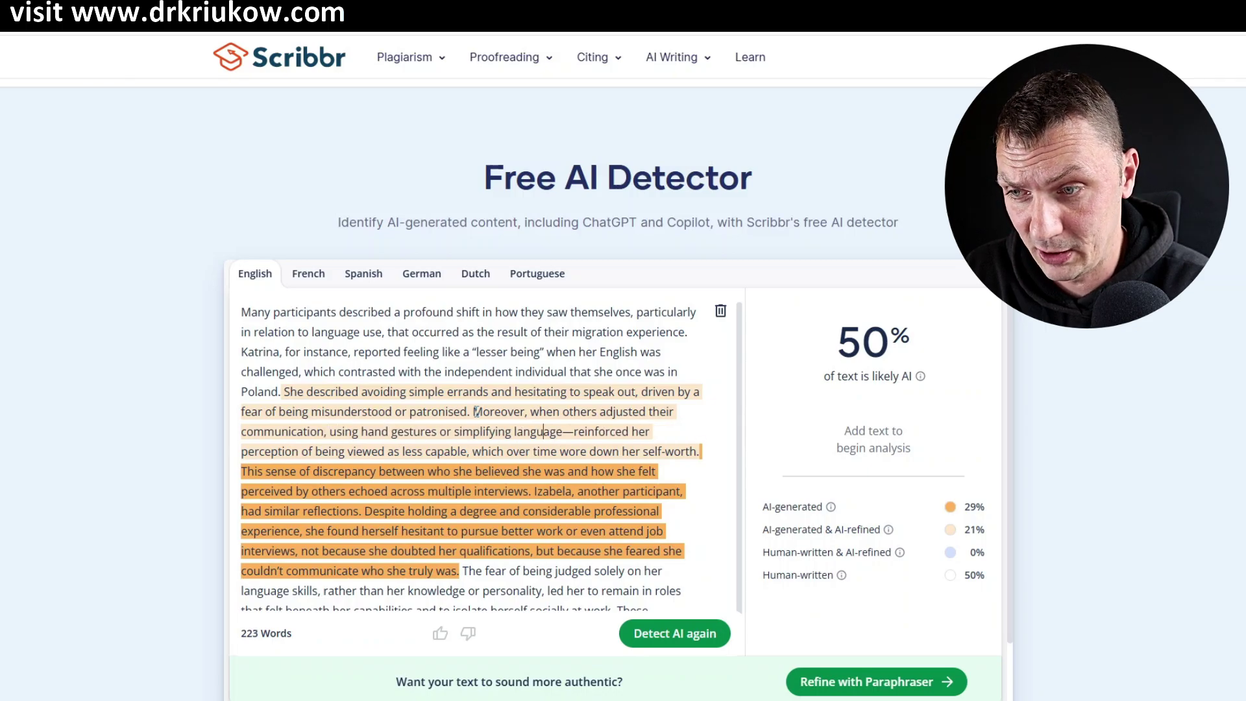
{"action": "type", "text": ", this"}
{"action": "key", "text": "shift+Right"}
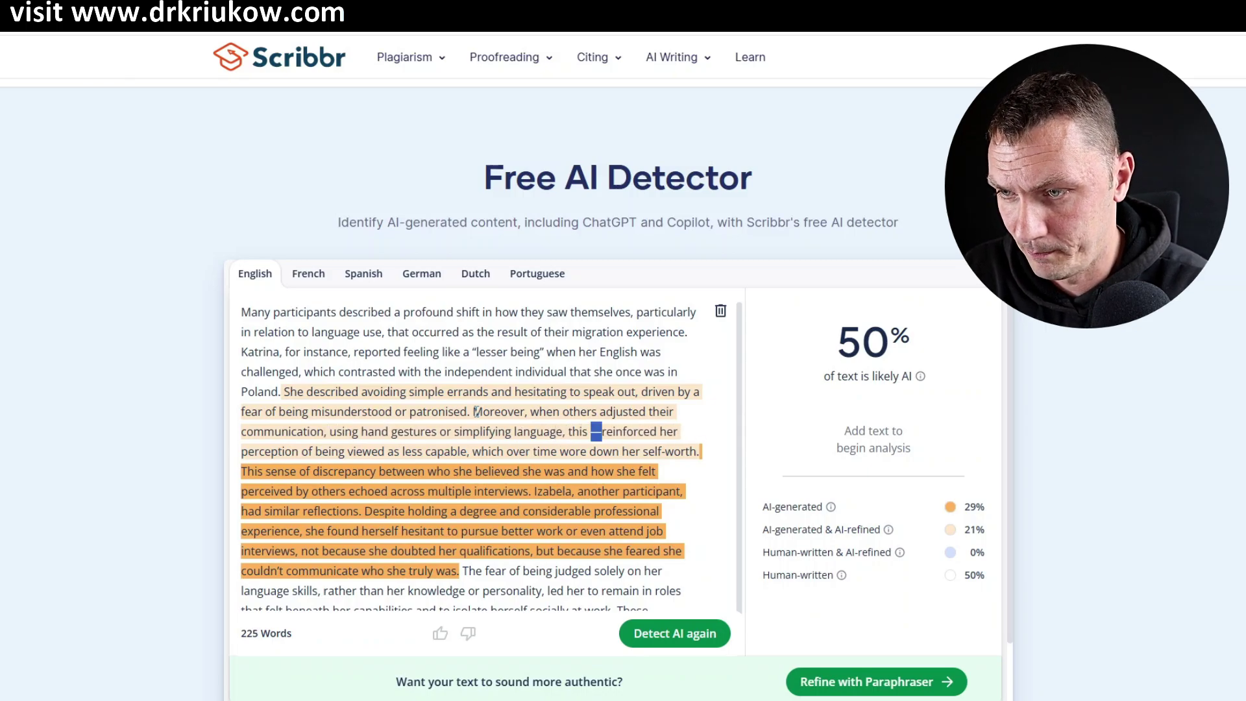
{"action": "key", "text": "BackSpace"}
- Replace 'which over time wore down her' with 'ultimately affecting her'
{"action": "key", "text": "Right"}
{"action": "key", "text": "Right"}
{"action": "key", "text": "Right"}
{"action": "key", "text": "Right"}
{"action": "key", "text": "Right"}
{"action": "key", "text": "Right"}
{"action": "key", "text": "Right"}
{"action": "key", "text": "Right"}
{"action": "key", "text": "Right"}
{"action": "key", "text": "Right"}
{"action": "key", "text": "Right"}
{"action": "key", "text": "Right"}
{"action": "key", "text": "Right"}
{"action": "key", "text": "Right"}
{"action": "key", "text": "Right"}
{"action": "key", "text": "Right"}
{"action": "key", "text": "Right"}
{"action": "key", "text": "Right"}
{"action": "key", "text": "Right"}
{"action": "key", "text": "Right"}
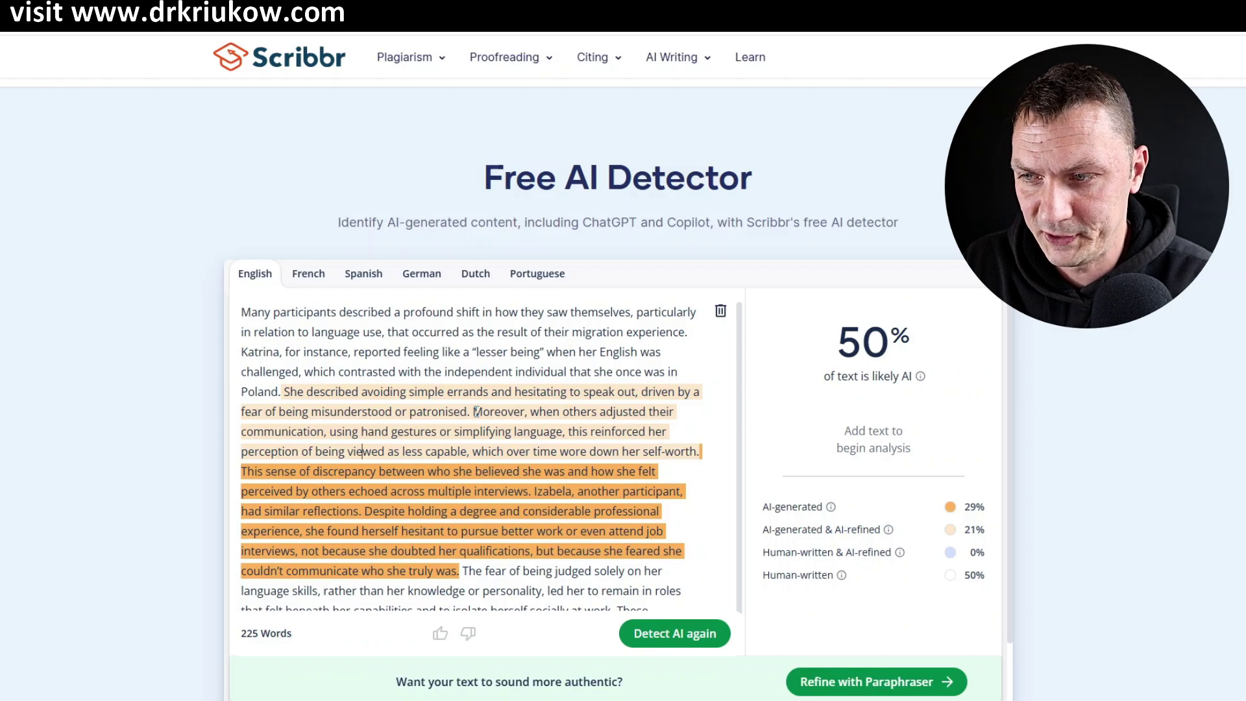
{"action": "key", "text": "Left"}
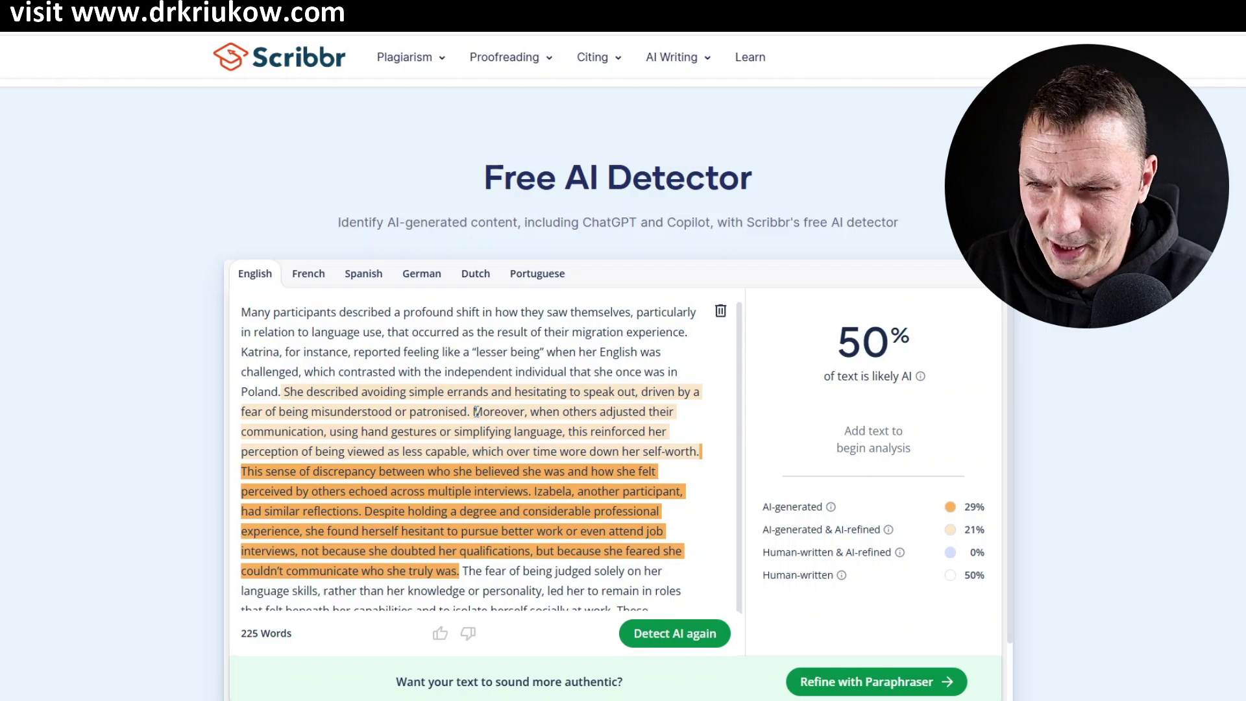
{"action": "key", "text": "shift+Right"}
{"action": "key", "text": "shift+Right"}
{"action": "key", "text": "shift+Right"}
{"action": "key", "text": "shift+Right"}
{"action": "key", "text": "shift+Right"}
{"action": "key", "text": "shift+Right"}
{"action": "key", "text": "shift+Right"}
{"action": "key", "text": "shift+Right"}
{"action": "key", "text": "shift+Right"}
{"action": "key", "text": "shift+Right"}
{"action": "key", "text": "shift+Right"}
{"action": "key", "text": "shift+Right"}
{"action": "key", "text": "shift+Right"}
{"action": "key", "text": "shift+Right"}
{"action": "key", "text": "shift+Right"}
{"action": "key", "text": "shift+Right"}
{"action": "key", "text": "shift+Right"}
{"action": "key", "text": "shift+Right"}
{"action": "key", "text": "shift+Right"}
{"action": "key", "text": "shift+Right"}
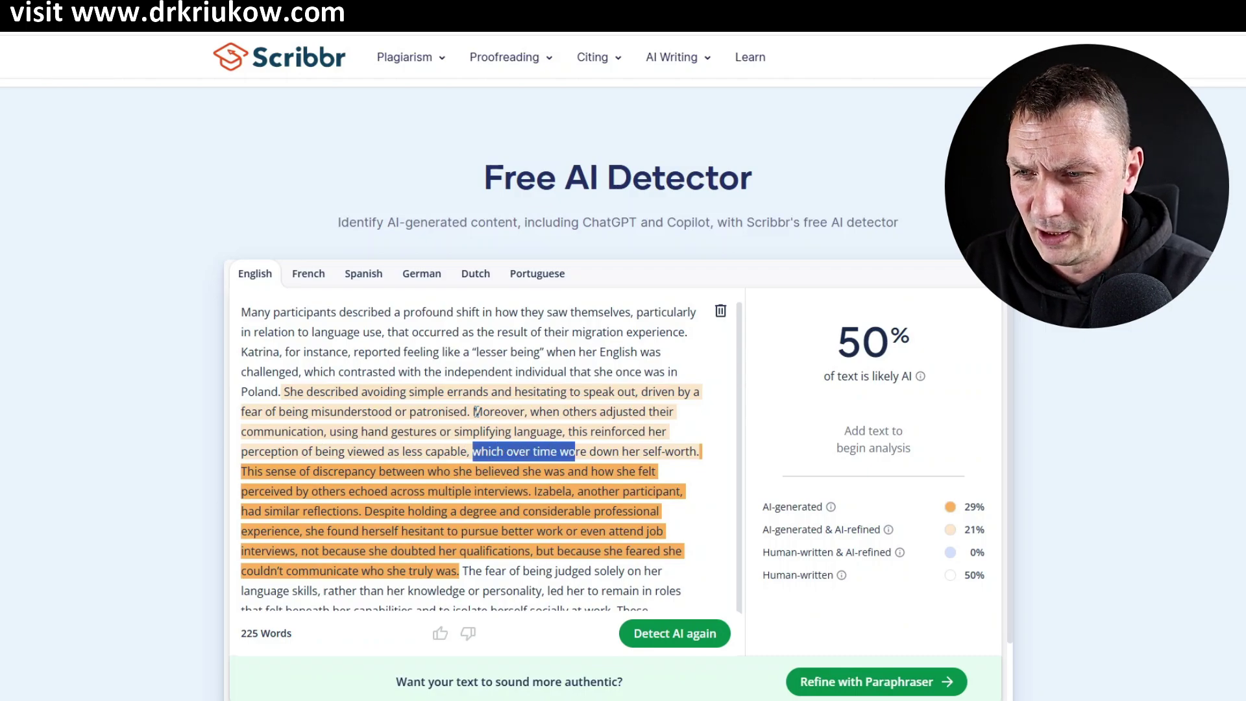
{"action": "key", "text": "shift+Right"}
{"action": "key", "text": "shift+Right"}
{"action": "key", "text": "shift+Right"}
{"action": "key", "text": "shift+Right"}
{"action": "type", "text": "ult"}
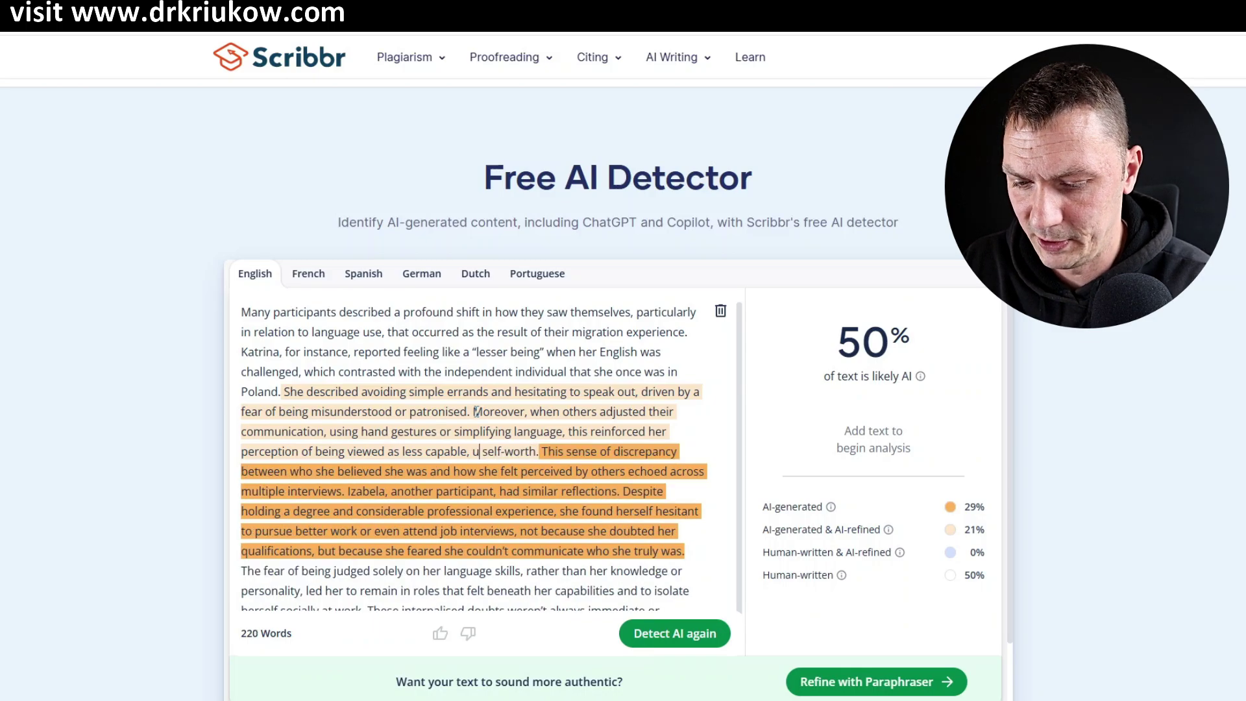
{"action": "type", "text": "imately affect"}
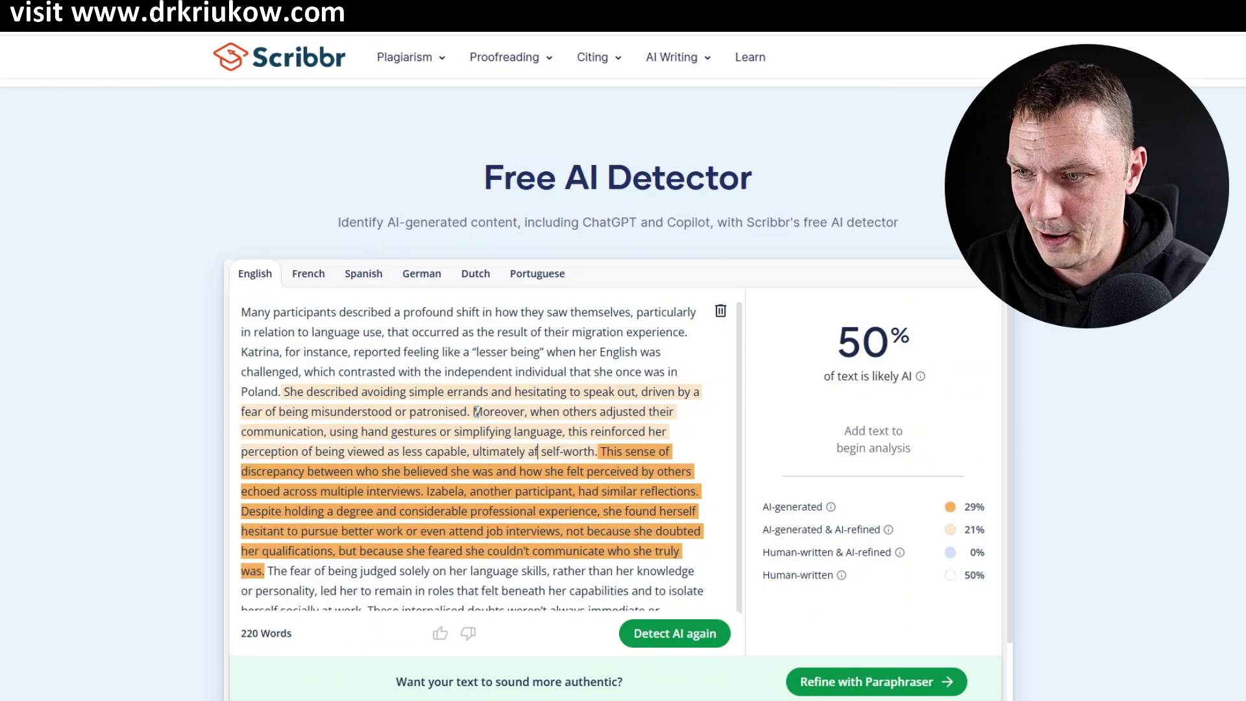
{"action": "type", "text": "ing her"}
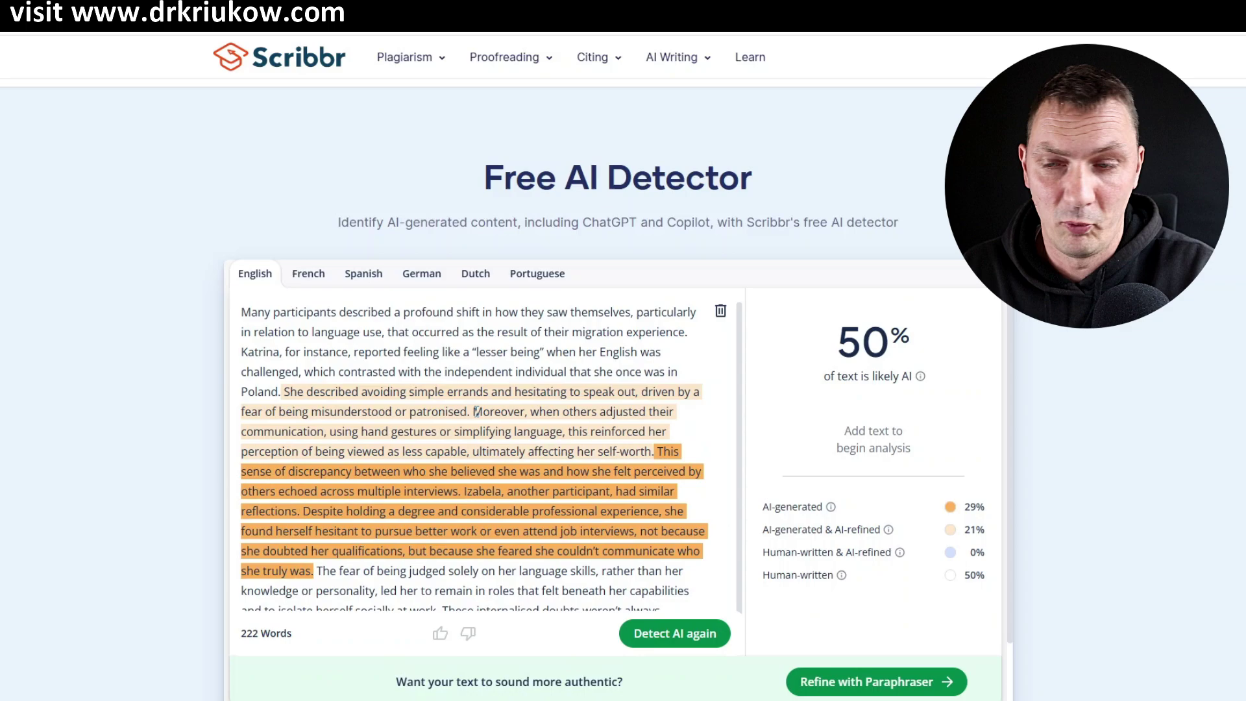
- Rerun the check on the 222-word passage and select the rewritten sentences up to 'self-worth'
{"action": "left_click", "coordinate": [675, 633]}
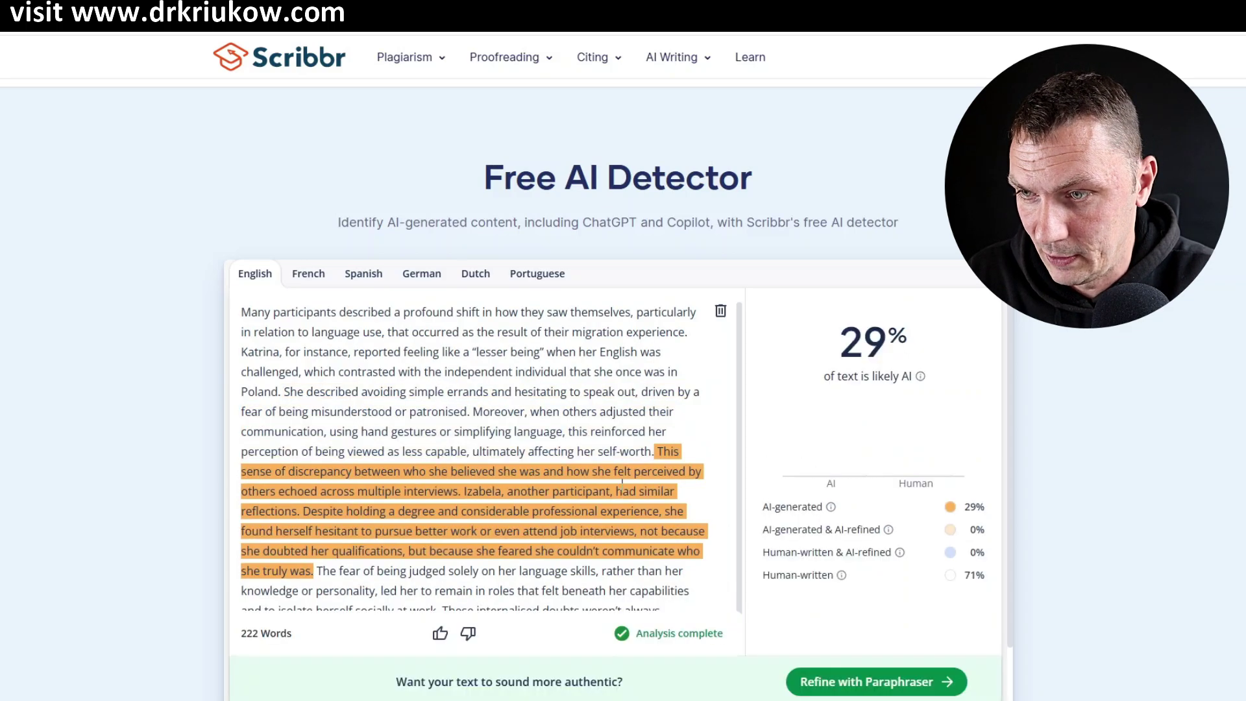
{"action": "left_click_drag", "start_coordinate": [651, 451], "coordinate": [470, 412]}
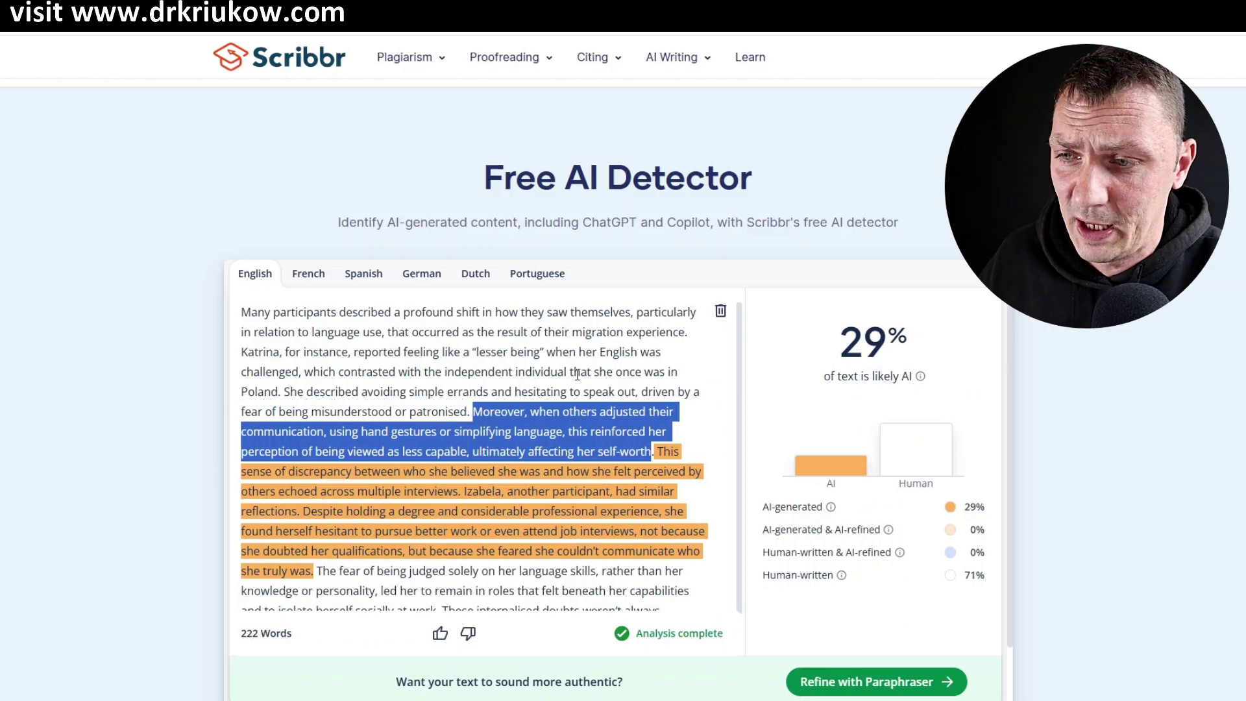
{"action": "left_click", "coordinate": [558, 373]}
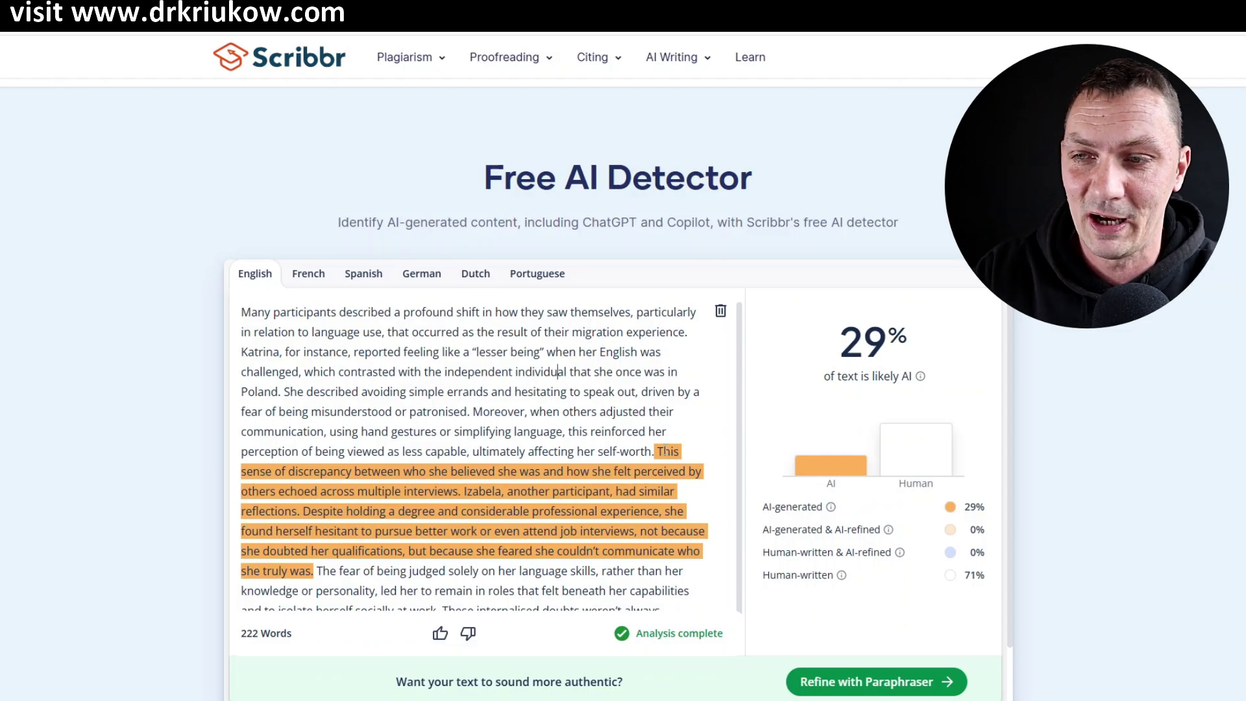
{"action": "left_click_drag", "start_coordinate": [281, 313], "coordinate": [642, 453]}
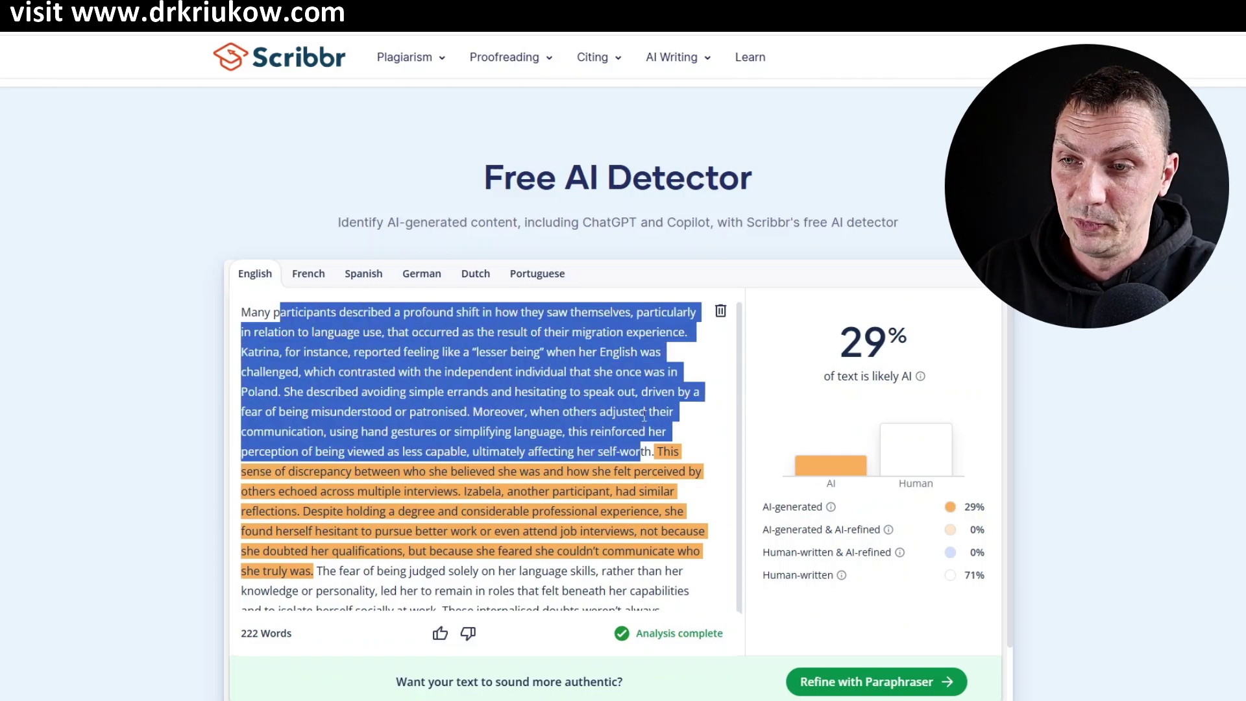